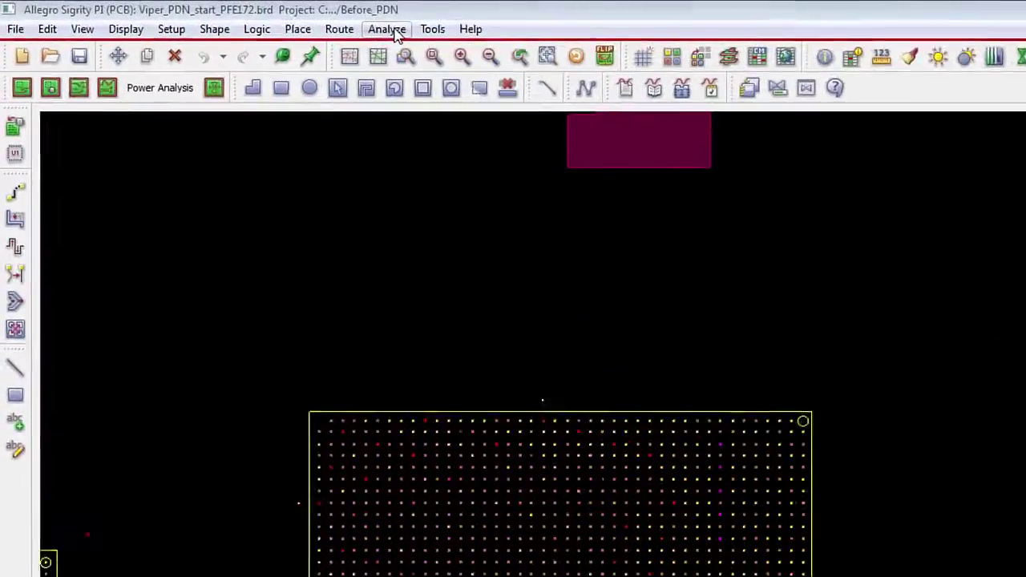
# Start interactive decap placement and confirm U1 on +1_5V is the target IC.
pyautogui.click(228, 19)
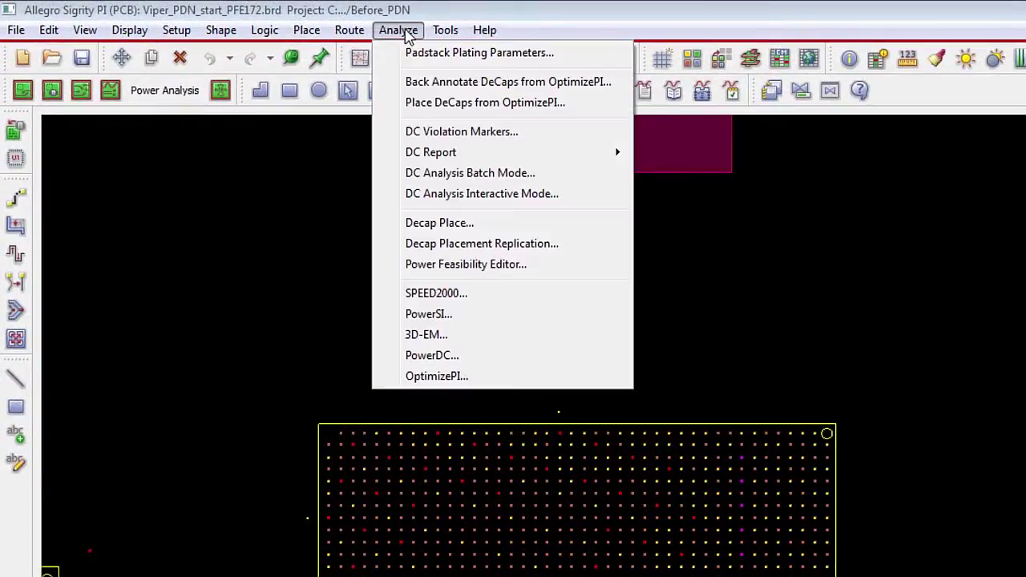
pyautogui.click(440, 223)
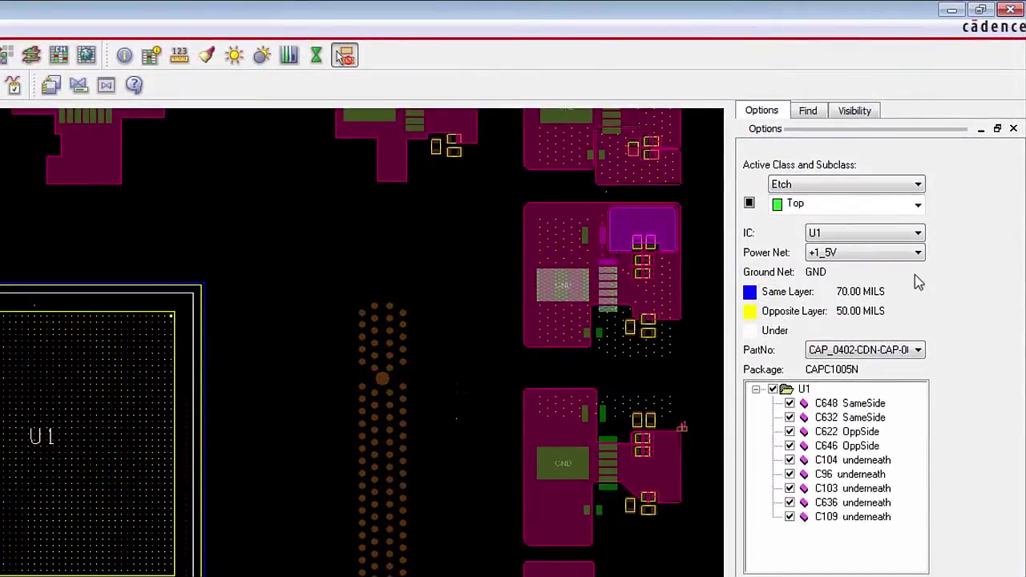
pyautogui.click(919, 233)
# Keep U1 as target and place three decaps, including C540 and C532, at U1's upper right corner and right edge.
pyautogui.click(852, 240)
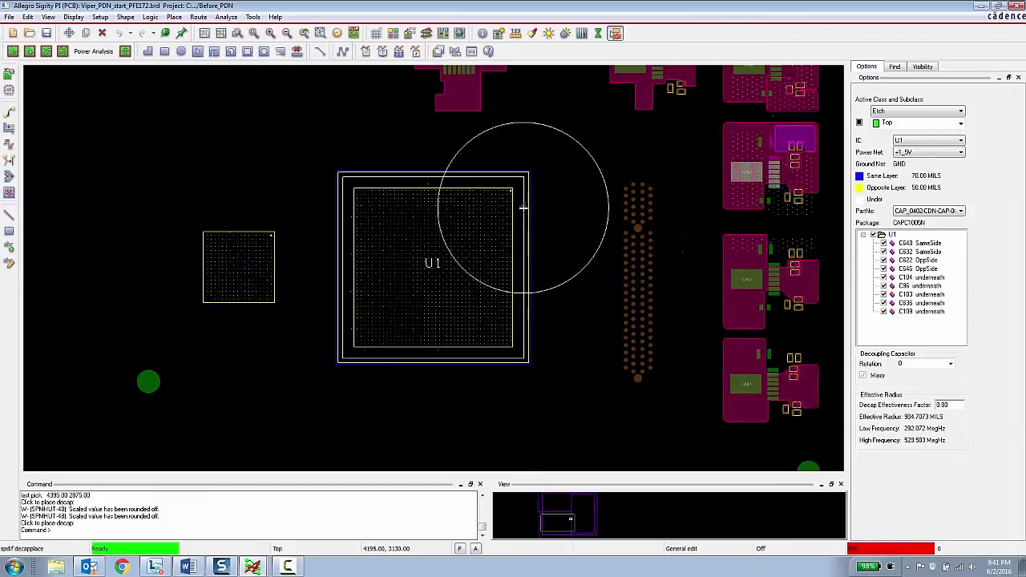
pyautogui.scroll(2, 517, 193)
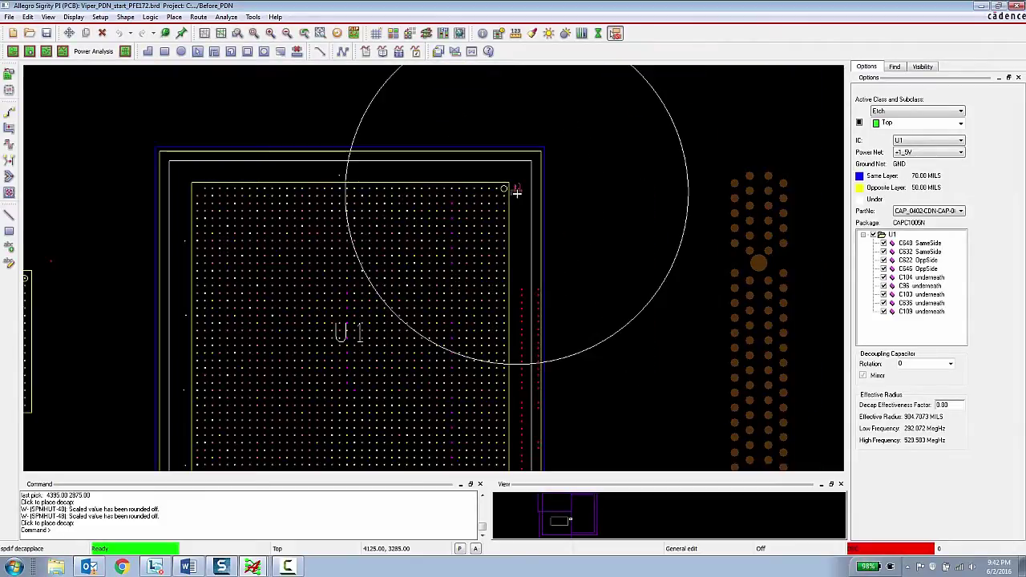
pyautogui.scroll(2, 517, 194)
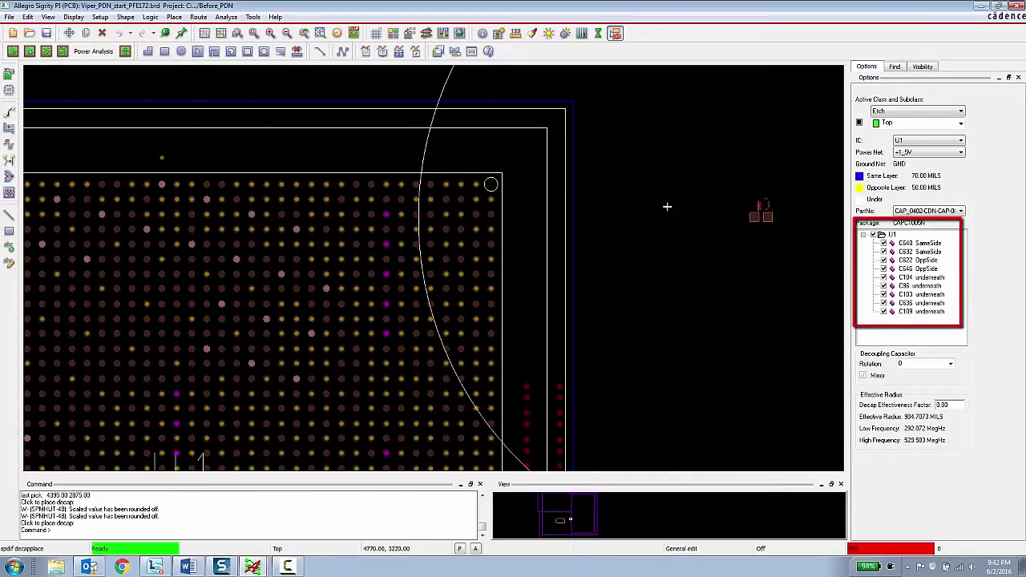
pyautogui.scroll(-2, 600, 193)
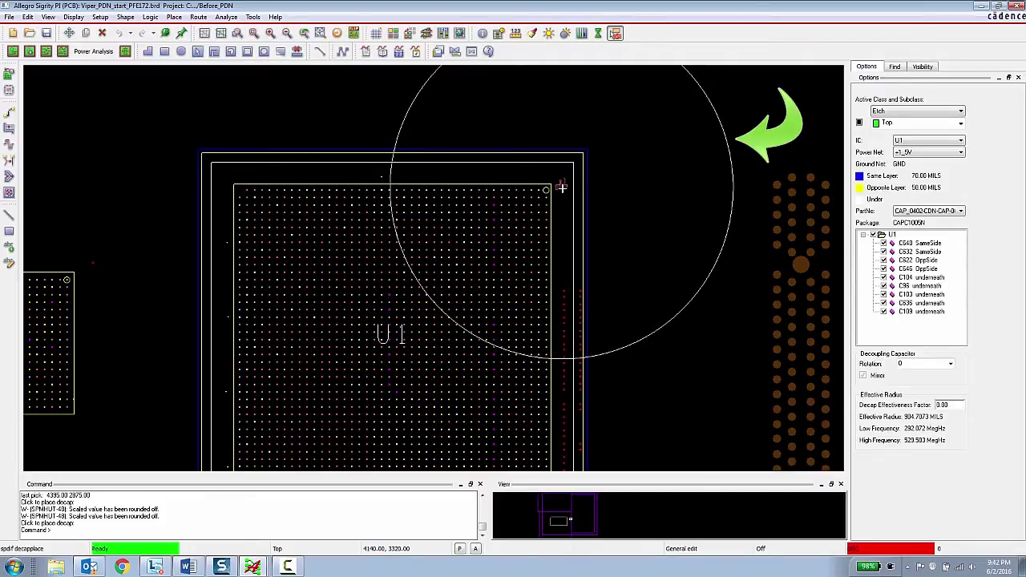
pyautogui.click(562, 187)
pyautogui.click(563, 205)
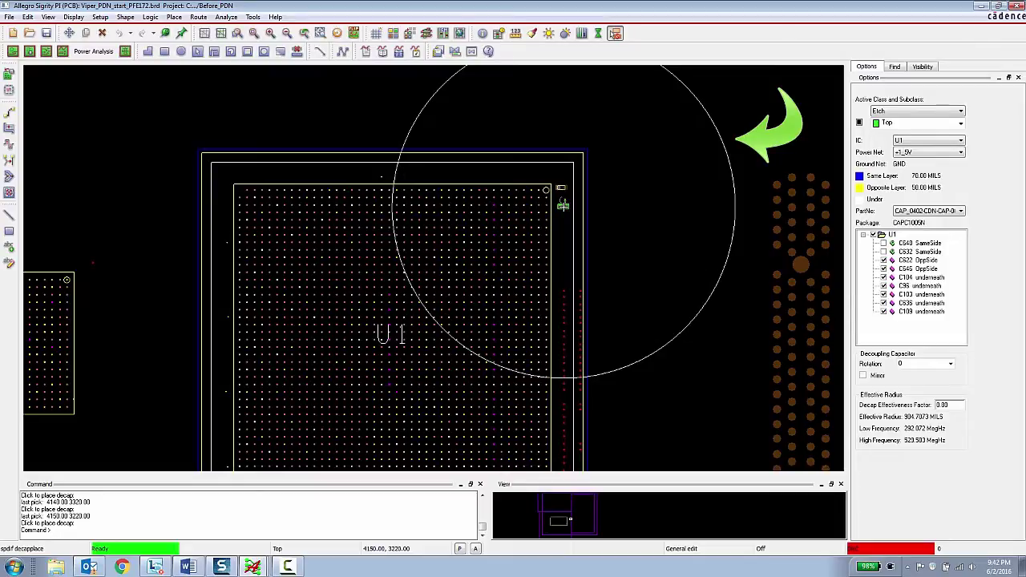
pyautogui.click(560, 229)
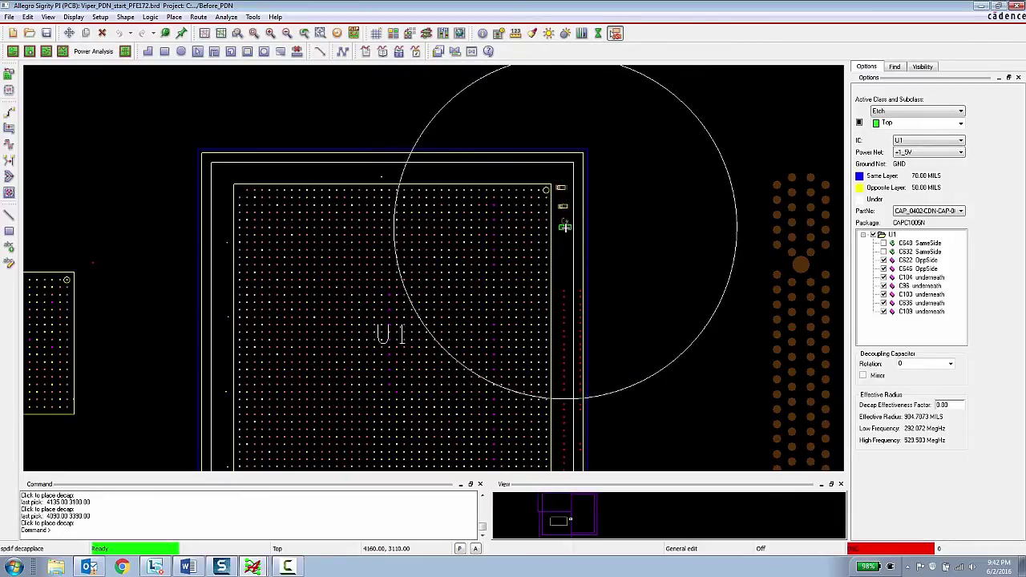
pyautogui.rightClick(566, 229)
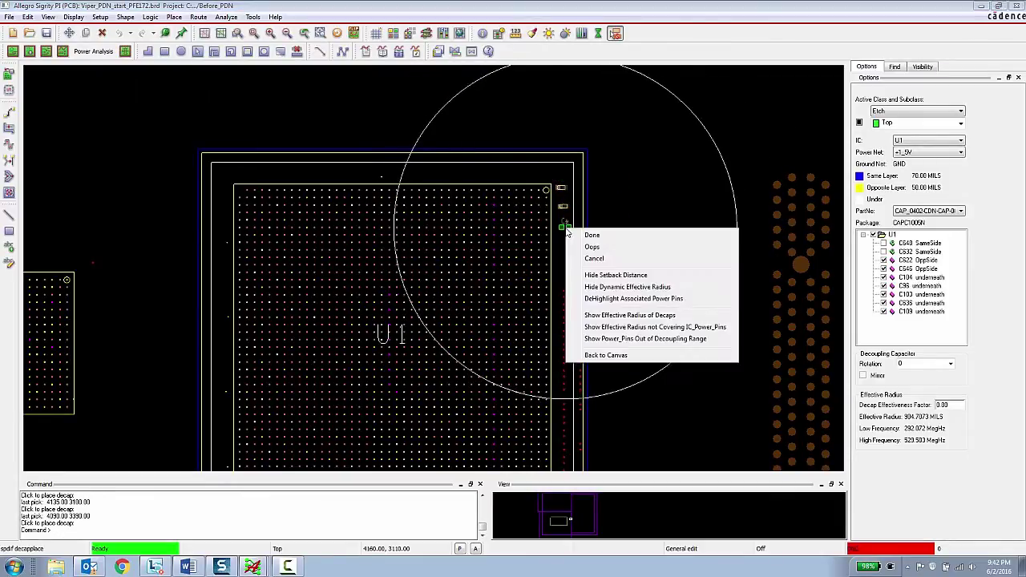
# End decap placement and open the Power Feasibility Editor showing +1_5V with VRM U18.
pyautogui.click(593, 259)
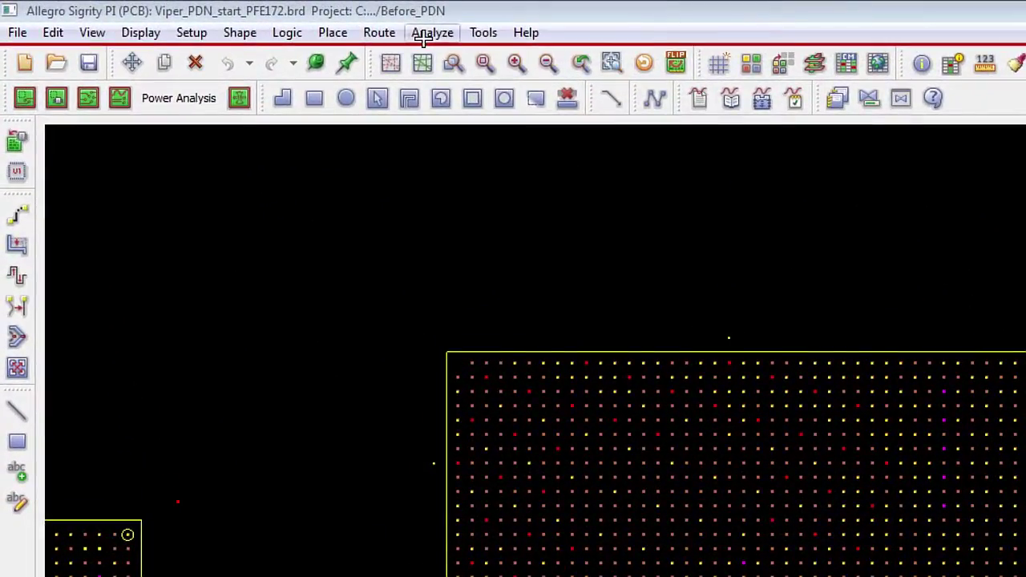
pyautogui.click(433, 33)
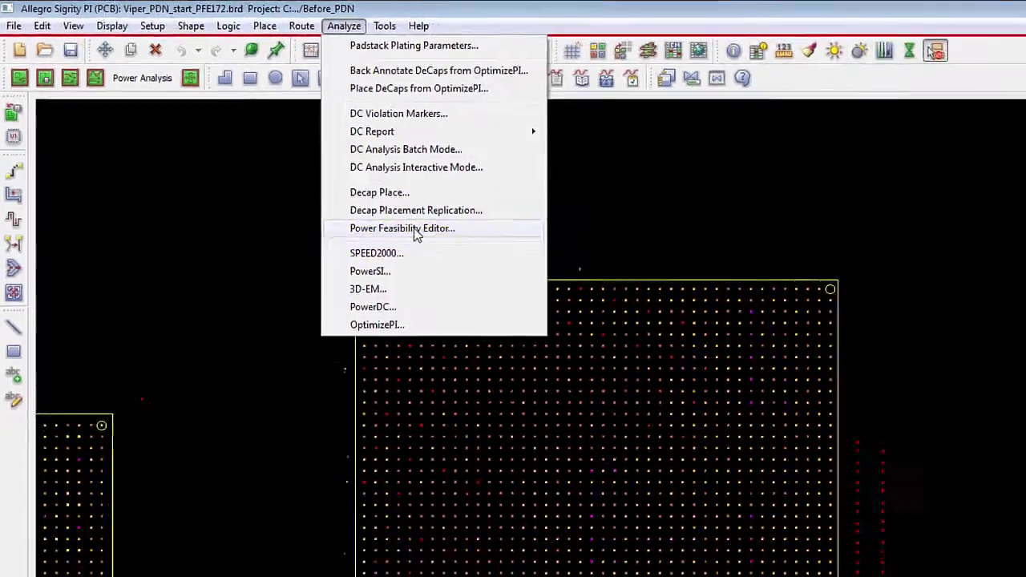
pyautogui.click(416, 231)
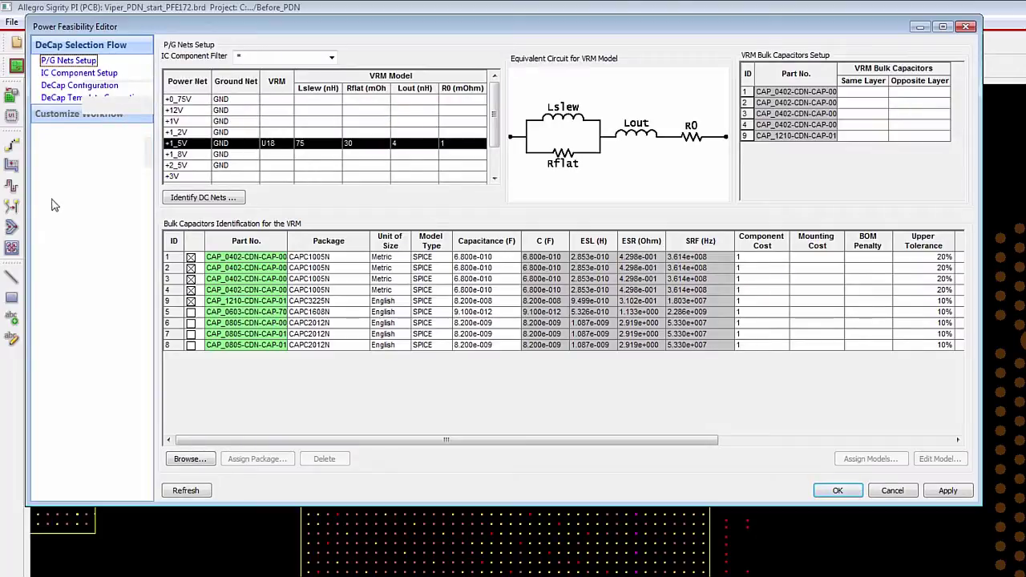
# Review the IC Component Setup and DeCap Configuration pages for U34.
pyautogui.click(71, 73)
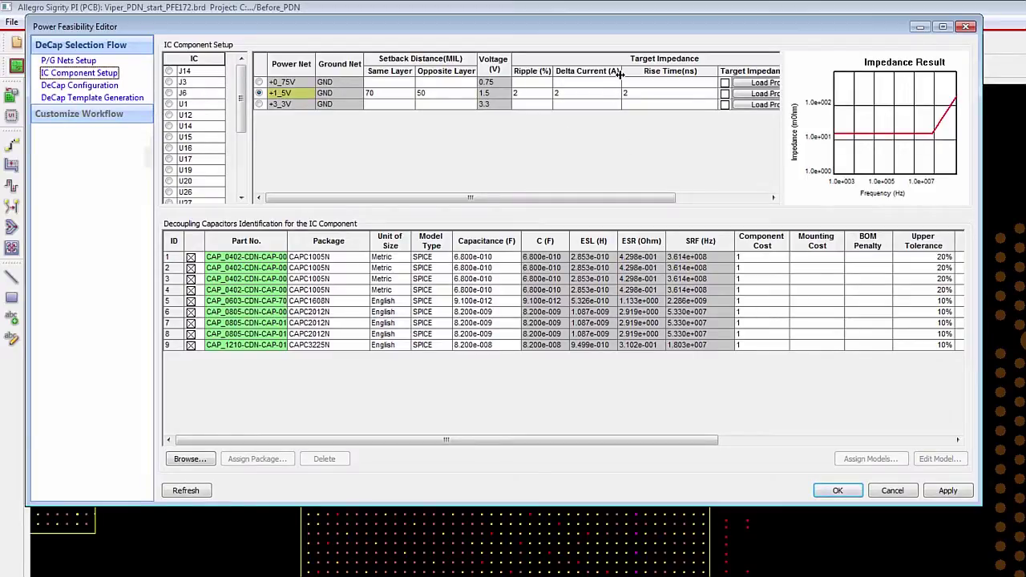
pyautogui.click(113, 85)
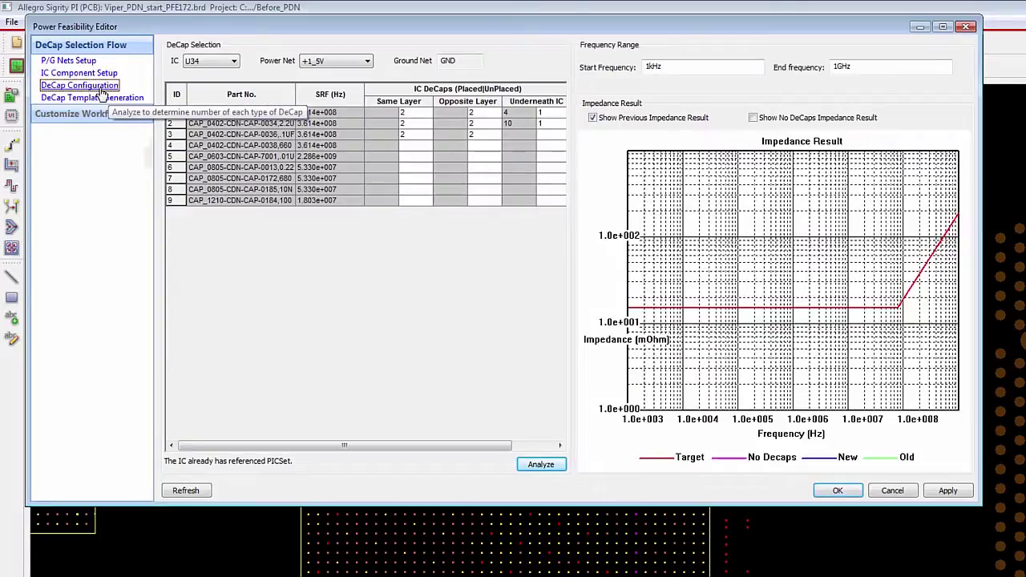
pyautogui.click(85, 74)
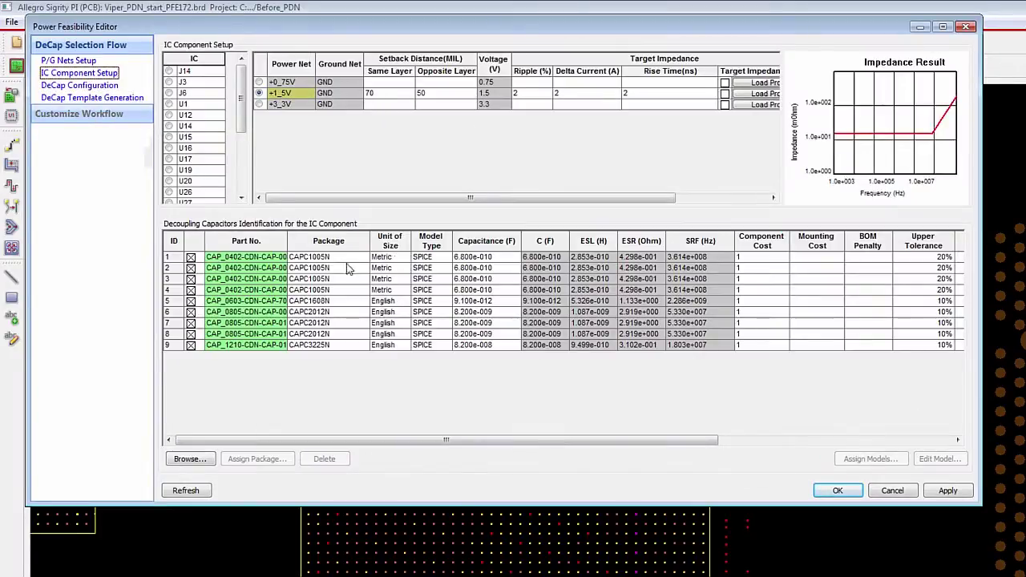
pyautogui.click(80, 87)
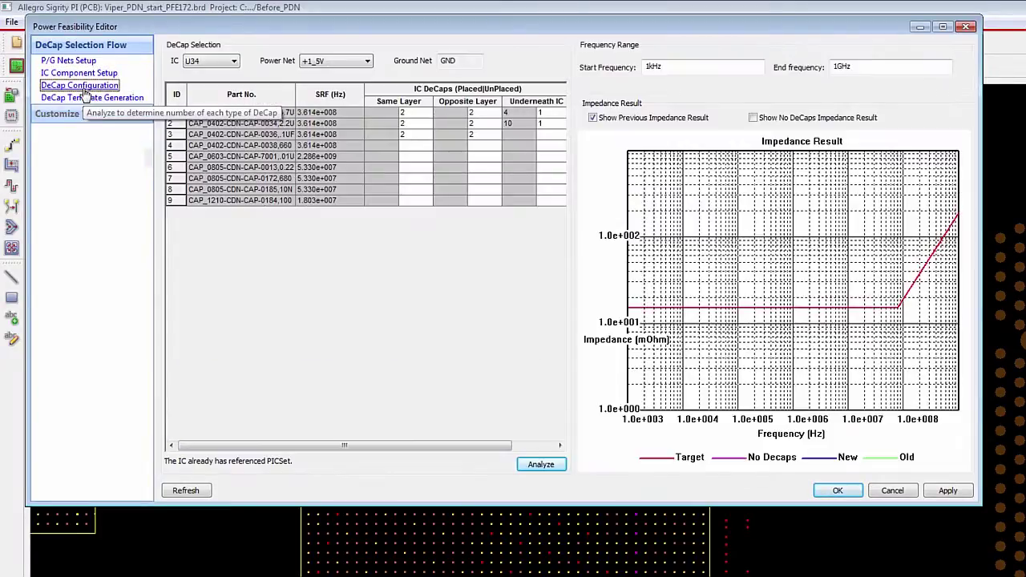
pyautogui.moveTo(454, 447); pyautogui.dragTo(426, 428)
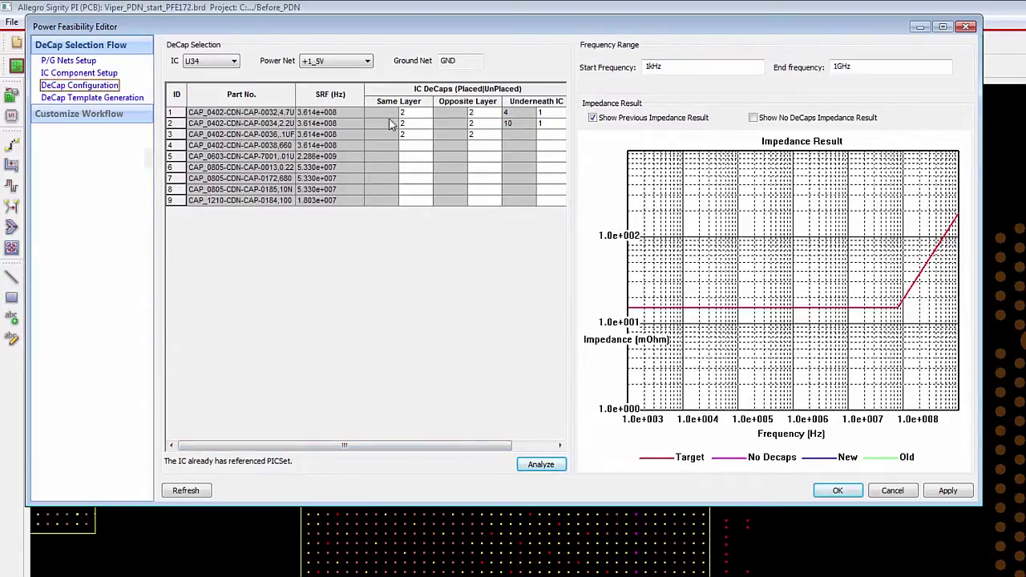
# Run U34's decap impedance analysis, review the template summary, and close without applying.
pyautogui.click(558, 472)
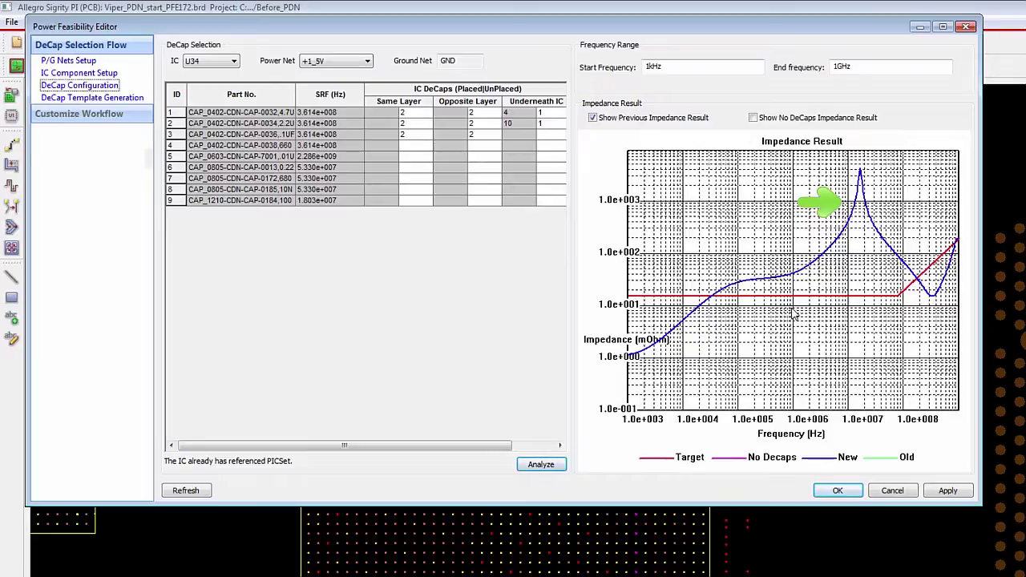
pyautogui.click(92, 97)
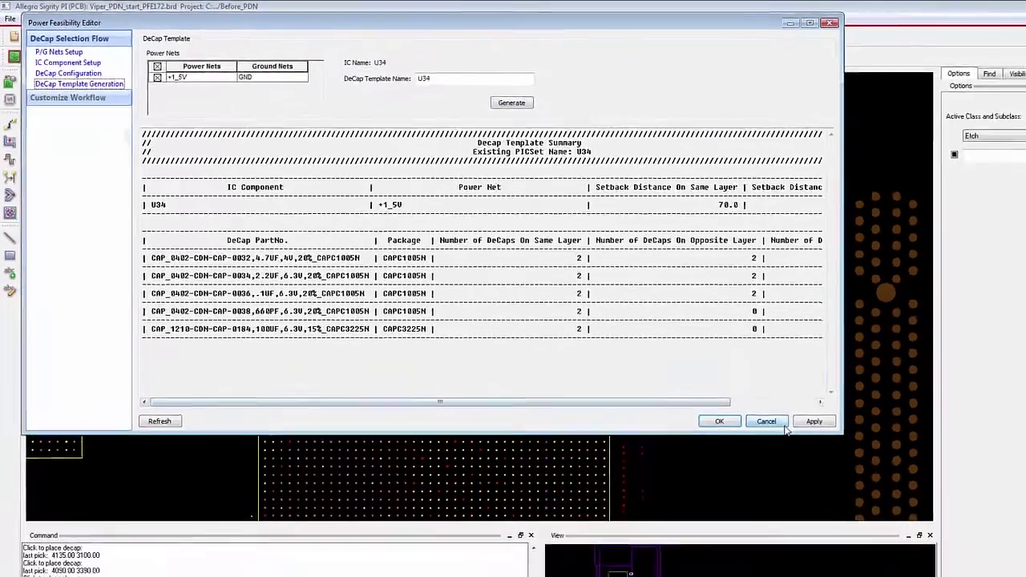
pyautogui.click(893, 490)
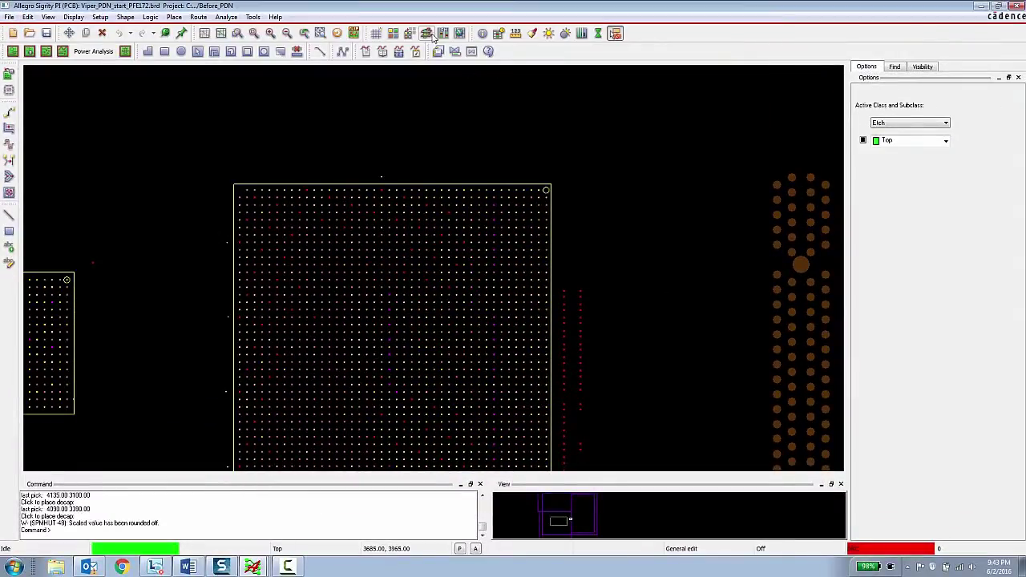
# In Constraint Manager, review the Component and Constraint Set DeCap Template worksheets (70/50 mil setbacks).
pyautogui.click(444, 35)
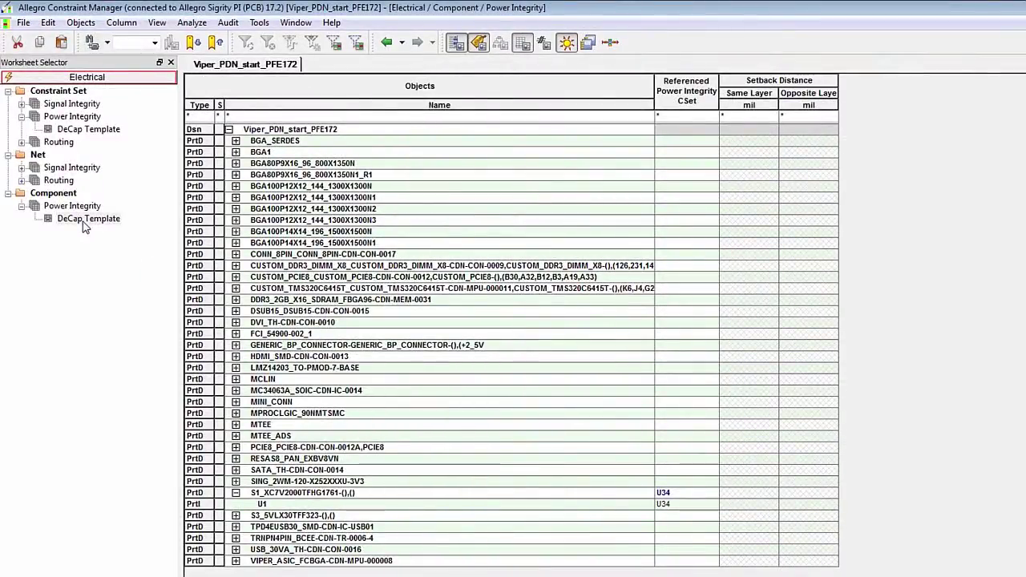
pyautogui.click(85, 220)
pyautogui.click(74, 131)
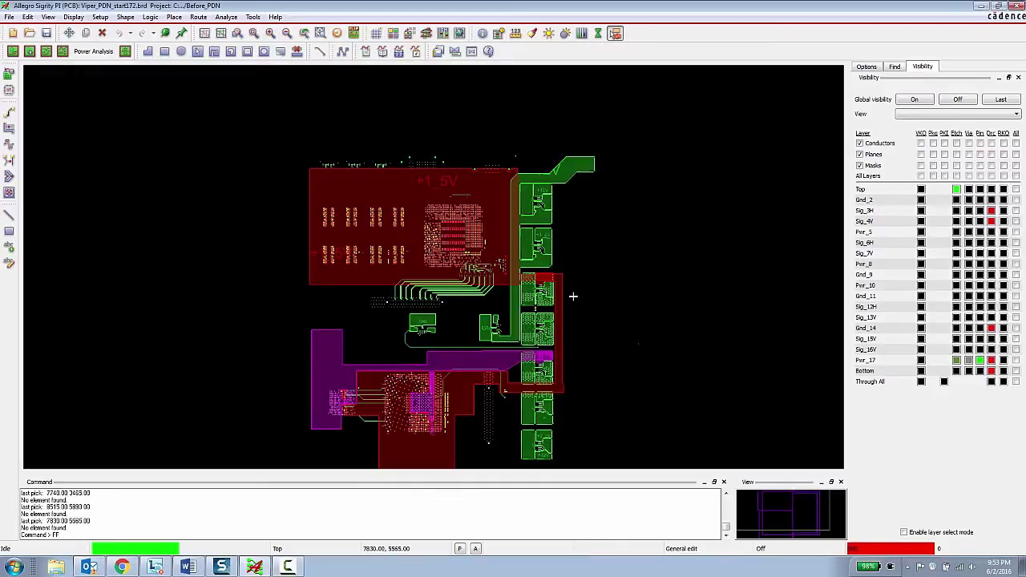
# Show an extra Top-layer object class around the red +1.5V via area, then view the whole board.
pyautogui.click(573, 297)
pyautogui.click(581, 298)
pyautogui.scroll(5, 567, 283)
pyautogui.scroll(-3, 567, 283)
pyautogui.scroll(2, 465, 277)
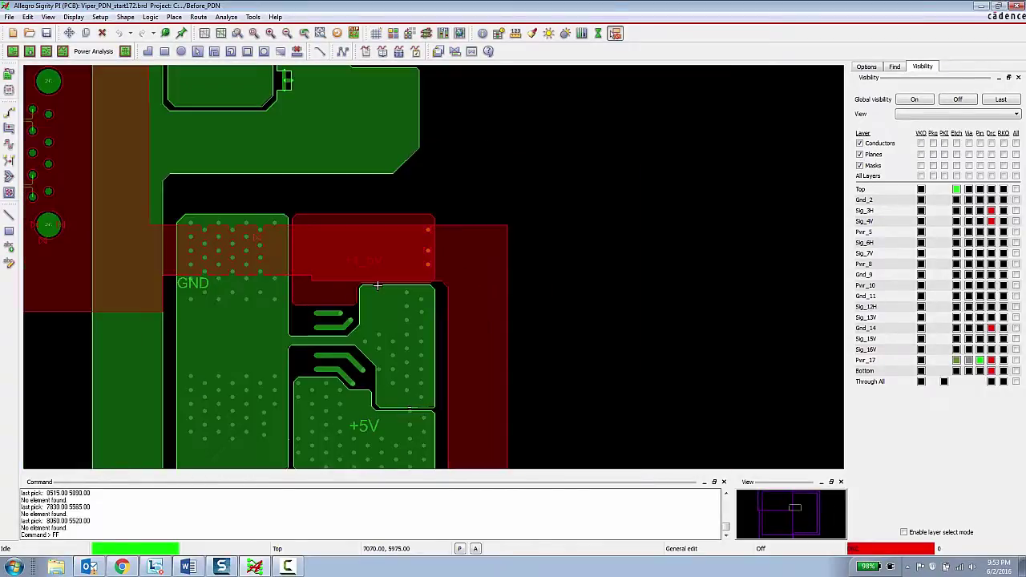
pyautogui.click(992, 190)
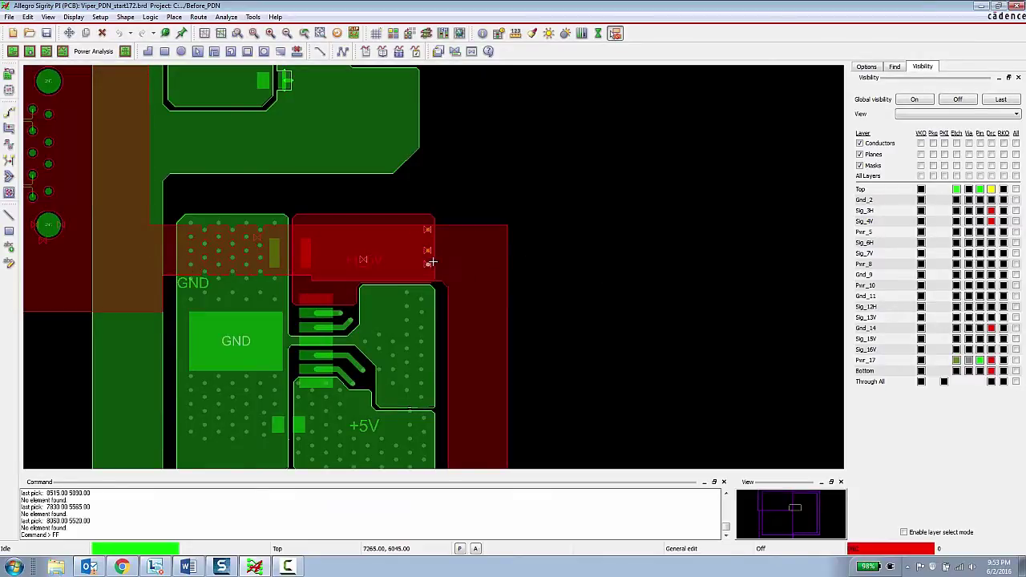
pyautogui.scroll(-3, 433, 256)
pyautogui.scroll(-2, 363, 212)
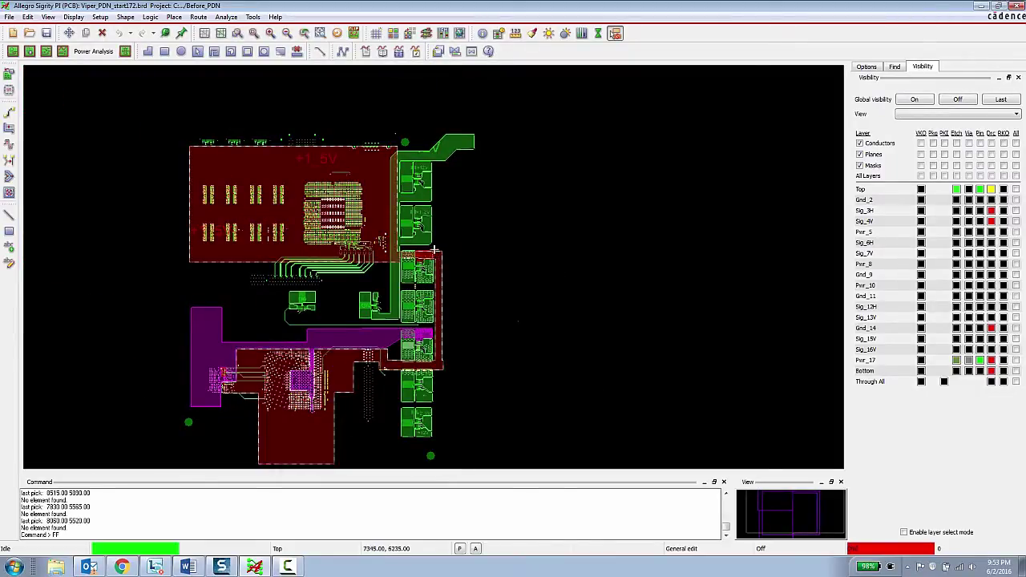
pyautogui.scroll(3, 417, 259)
pyautogui.scroll(2, 417, 260)
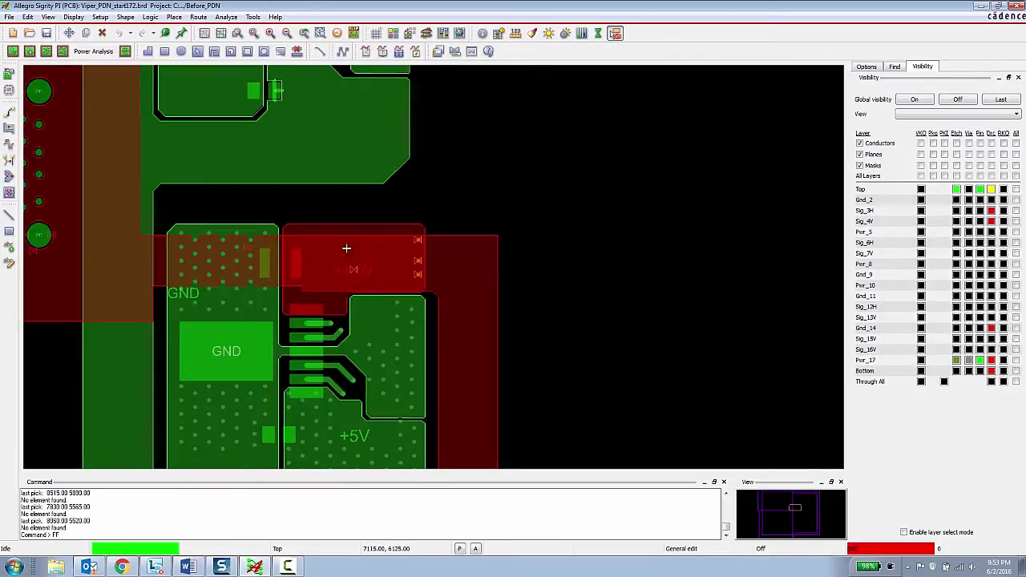
pyautogui.scroll(-4, 419, 248)
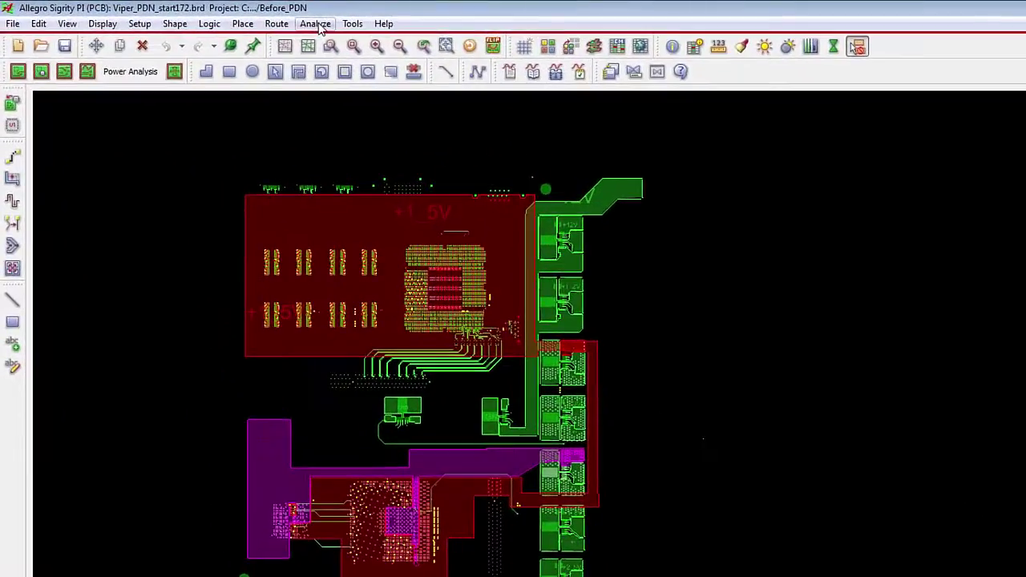
# Start interactive DC analysis, saving the board changes first.
pyautogui.click(317, 24)
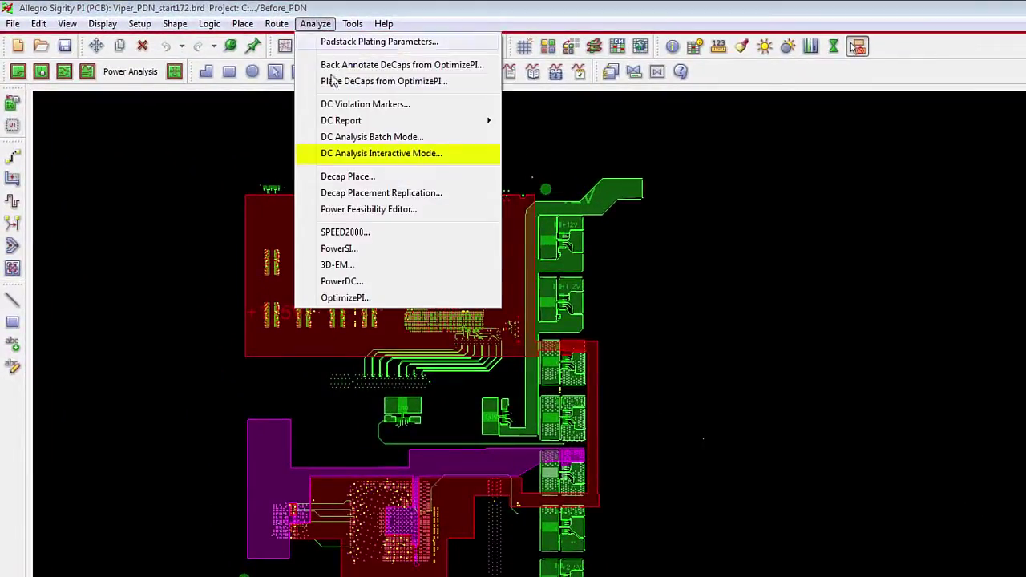
pyautogui.click(377, 158)
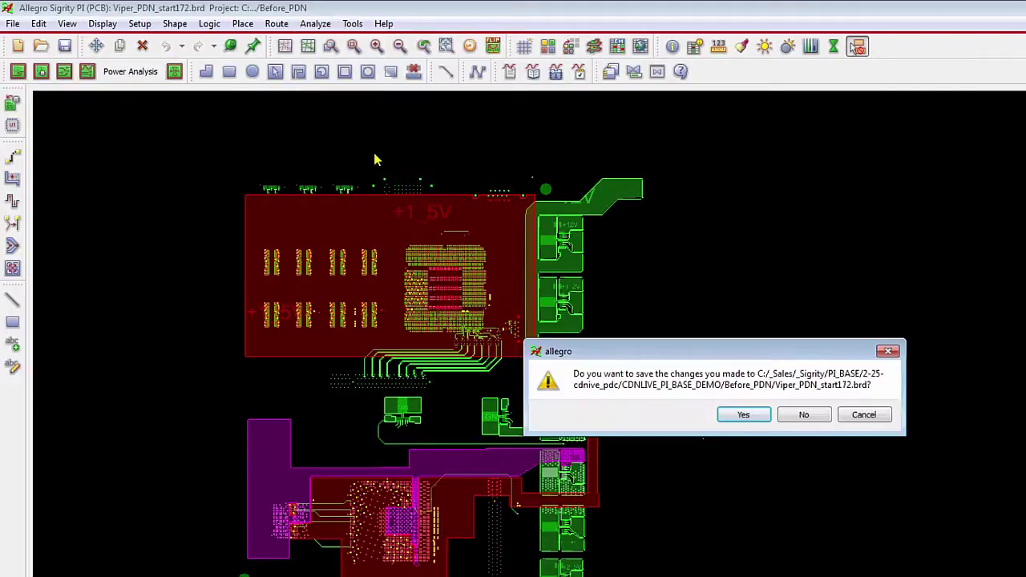
pyautogui.click(737, 420)
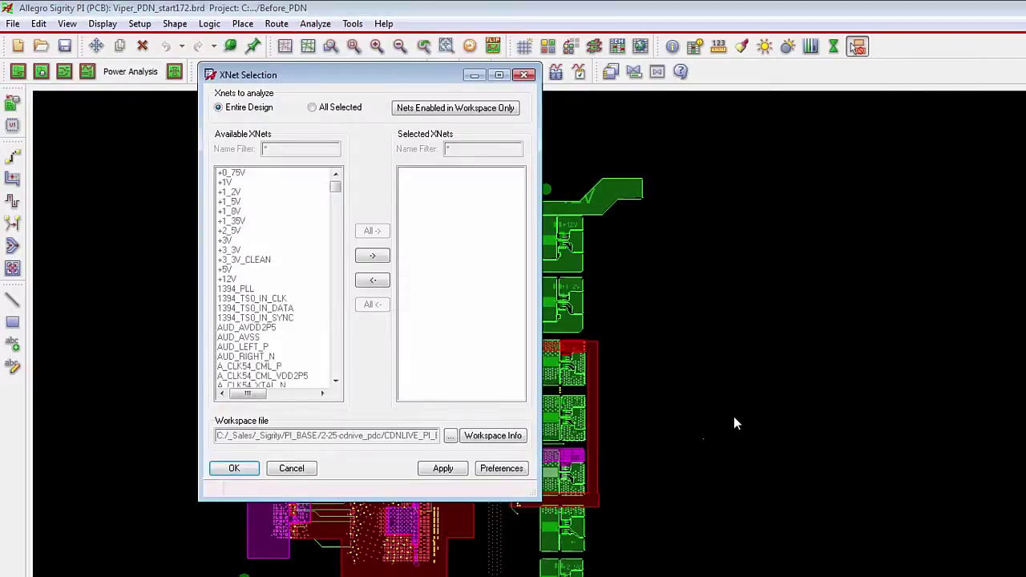
# Review the PowerDC workspace summary of VRM U18 and ten +1_5V sinks, then close it.
pyautogui.click(492, 437)
pyautogui.moveTo(752, 187); pyautogui.dragTo(891, 135)
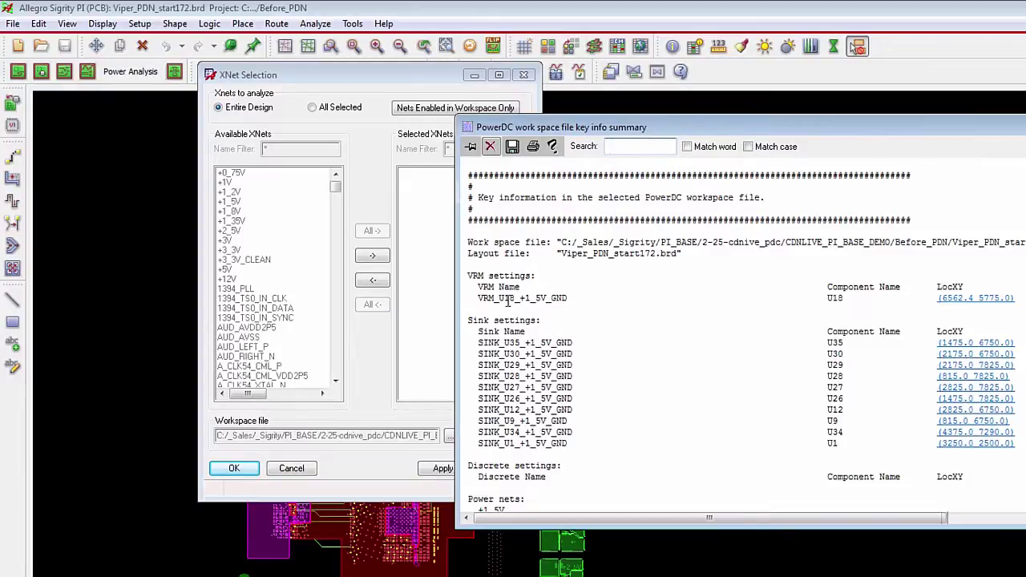
pyautogui.moveTo(576, 297); pyautogui.dragTo(479, 291)
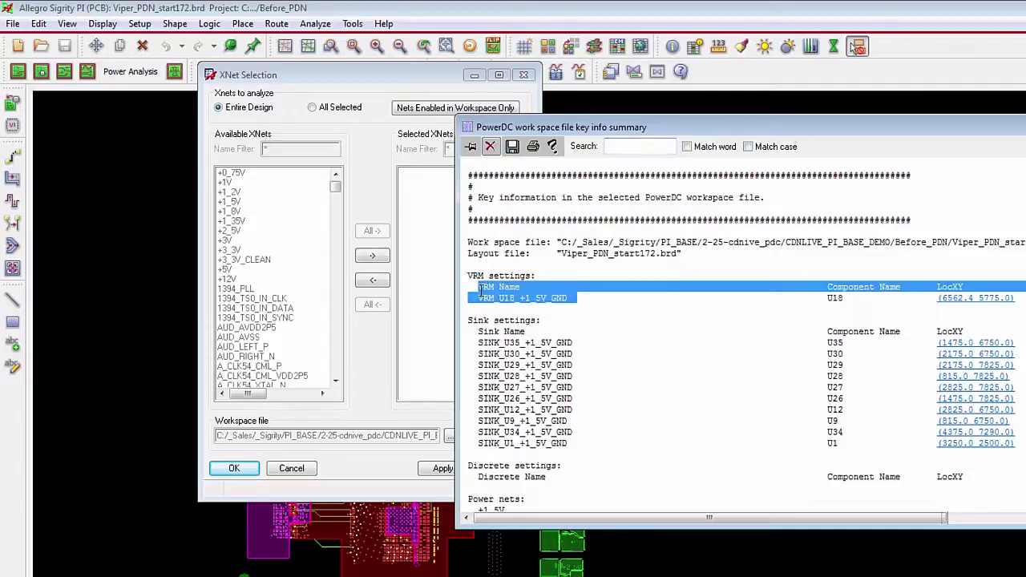
pyautogui.moveTo(615, 450); pyautogui.dragTo(470, 344)
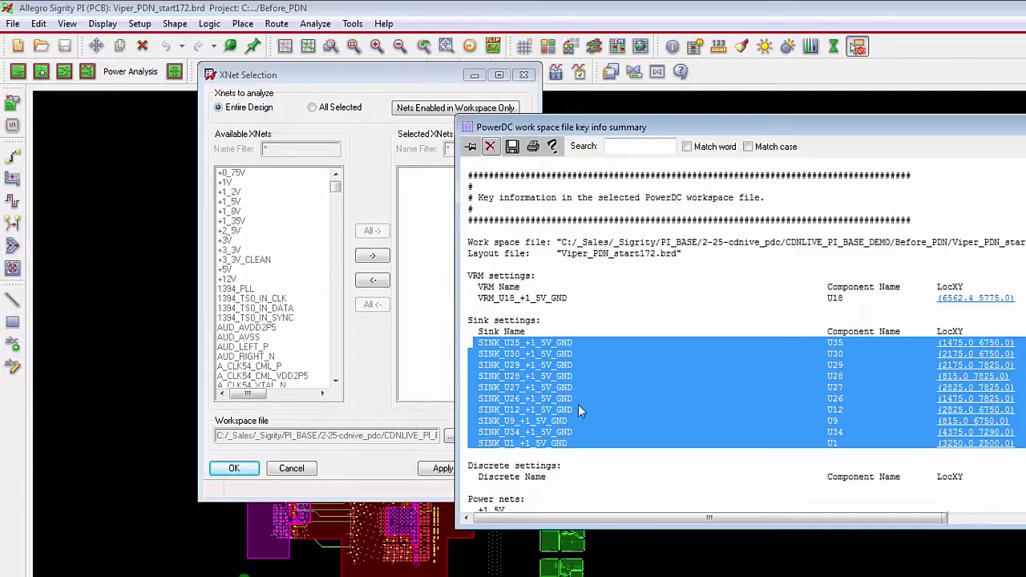
pyautogui.scroll(-1, 641, 425)
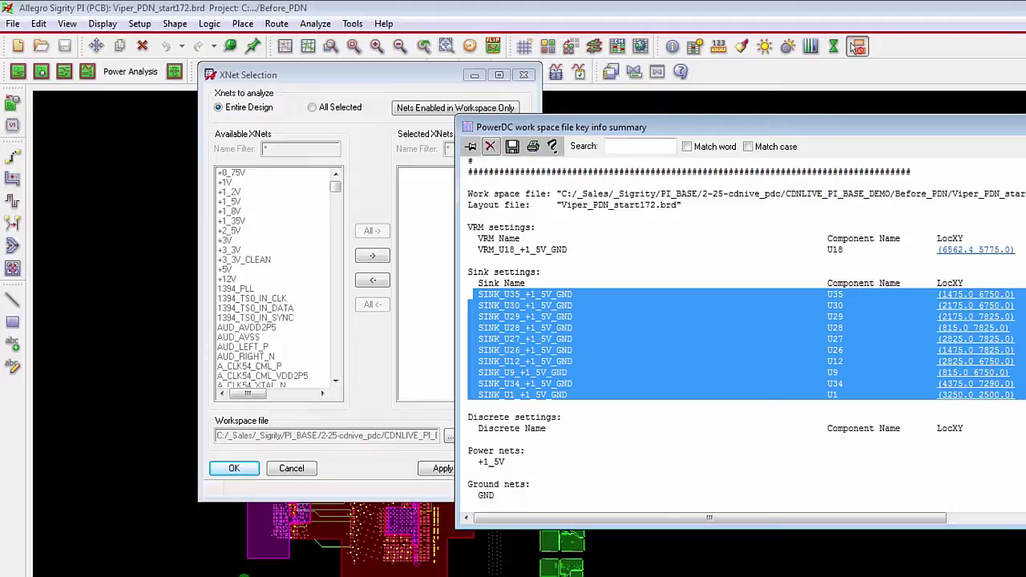
pyautogui.hotkey('alt', 'F4')
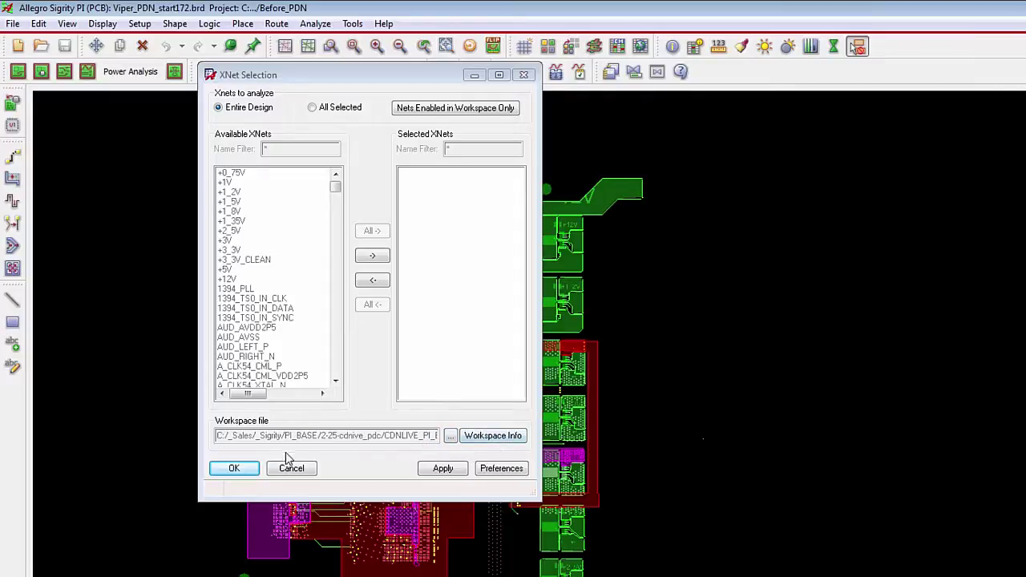
# Accept the entire-design net selection to run PowerDC and display the 1.257–1.463 V IR-drop map.
pyautogui.click(234, 471)
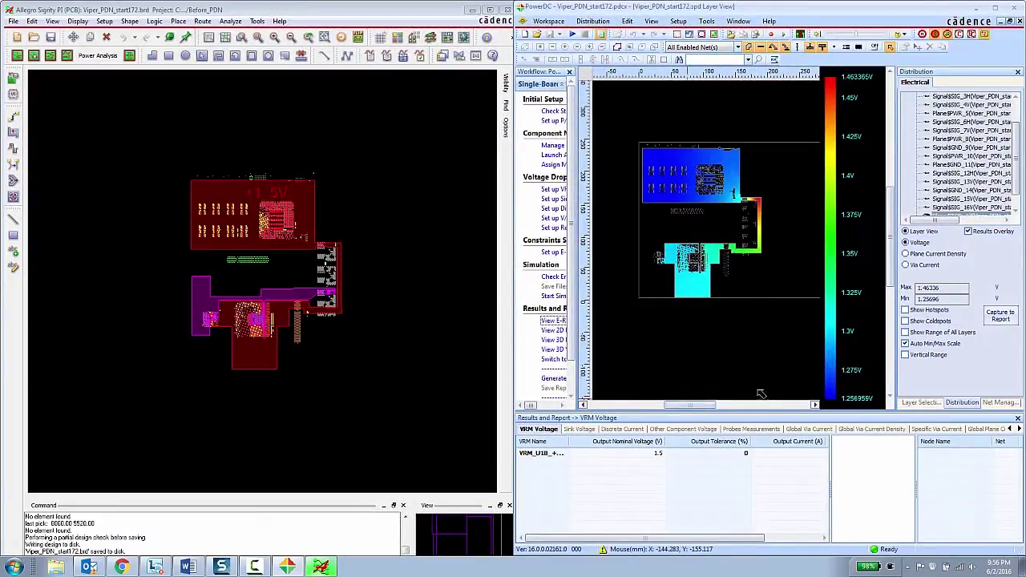
# Zoom around the board layout to inspect the +1_5V plane region.
pyautogui.click(364, 280)
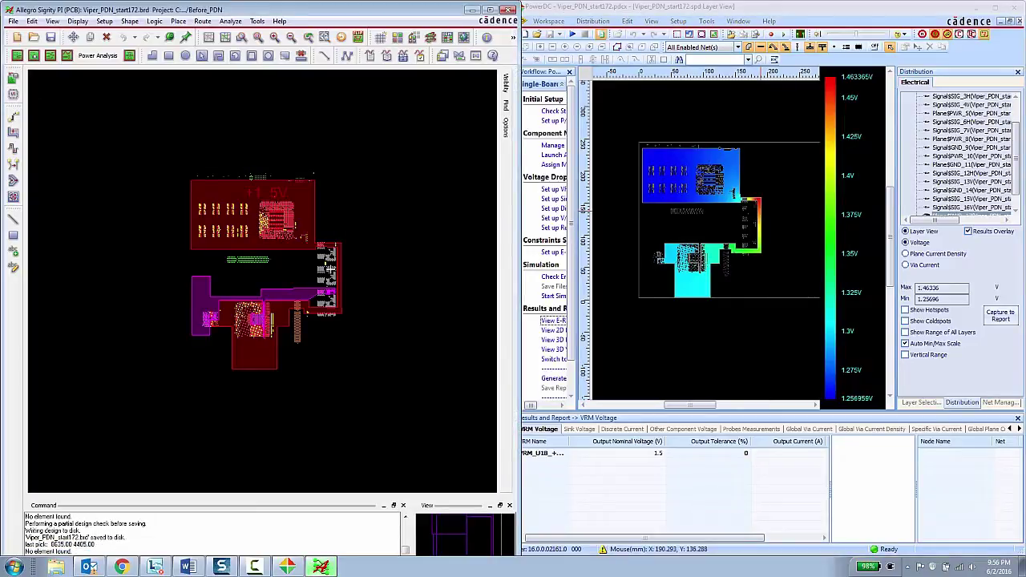
pyautogui.scroll(2, 329, 269)
pyautogui.scroll(4, 345, 218)
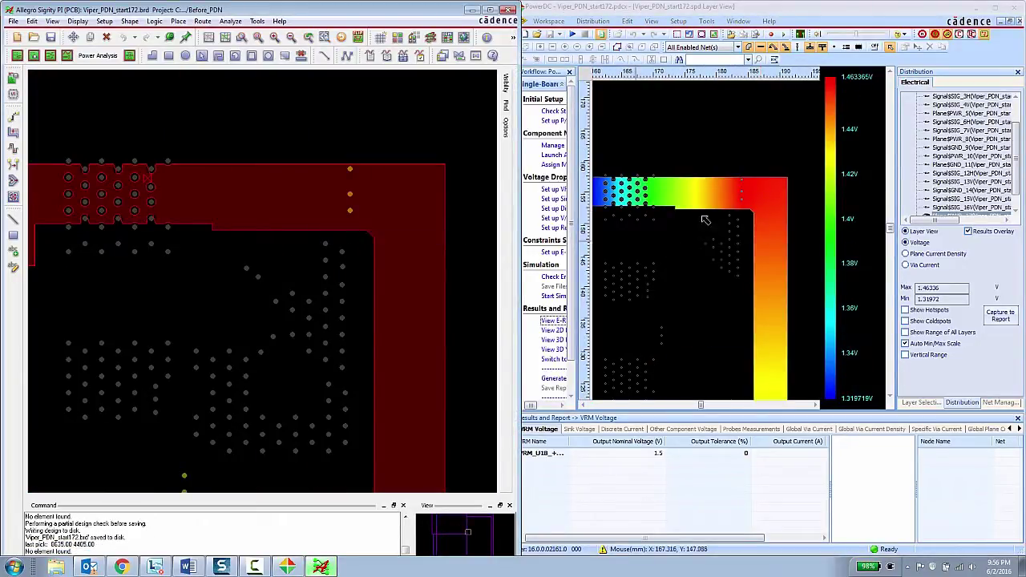
pyautogui.moveTo(767, 266)
pyautogui.scroll(-4, 287, 259)
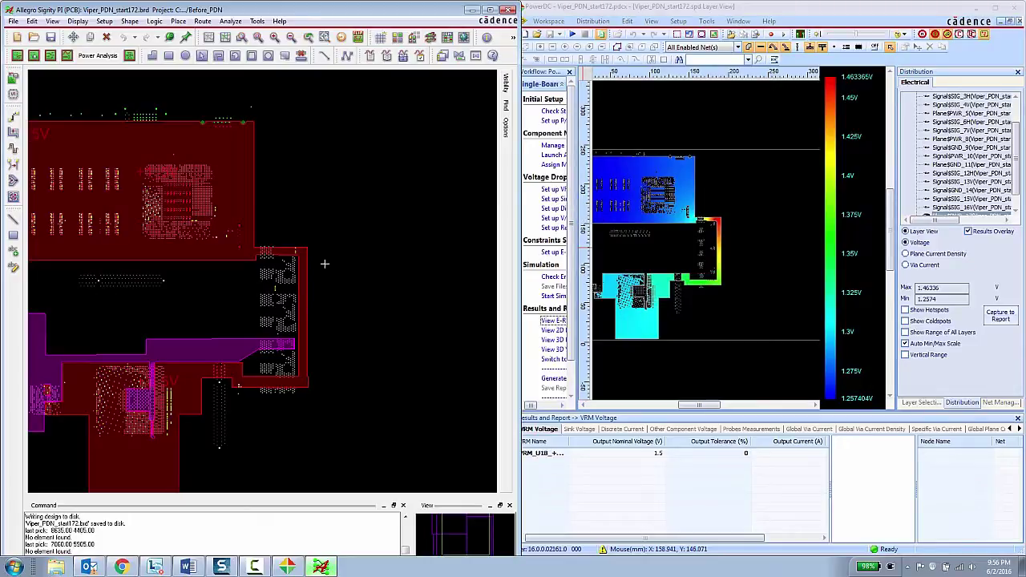
pyautogui.scroll(-2, 288, 268)
pyautogui.scroll(5, 293, 275)
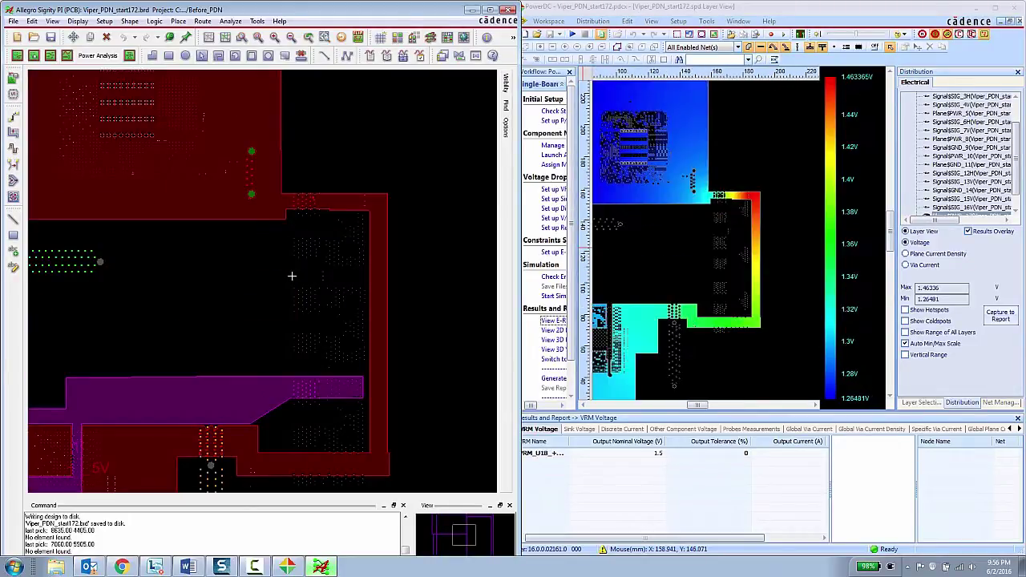
pyautogui.scroll(2, 292, 276)
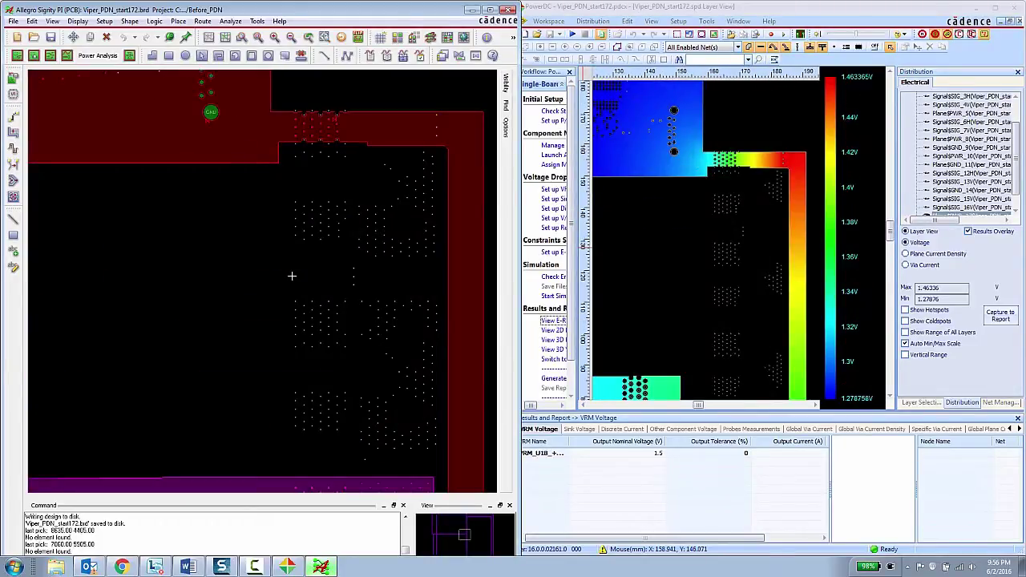
pyautogui.scroll(-2, 292, 276)
pyautogui.scroll(-3, 292, 276)
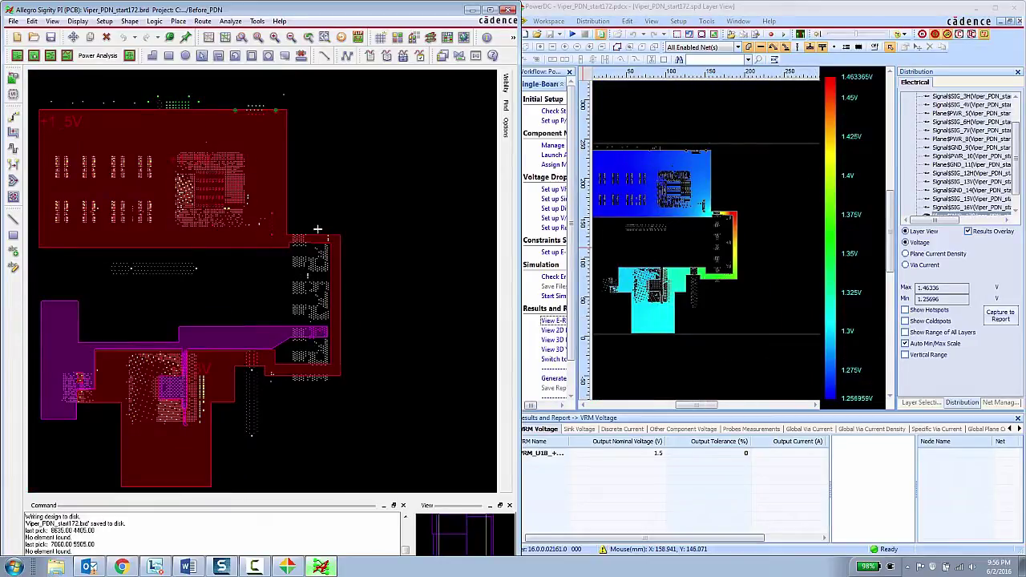
pyautogui.scroll(3, 324, 238)
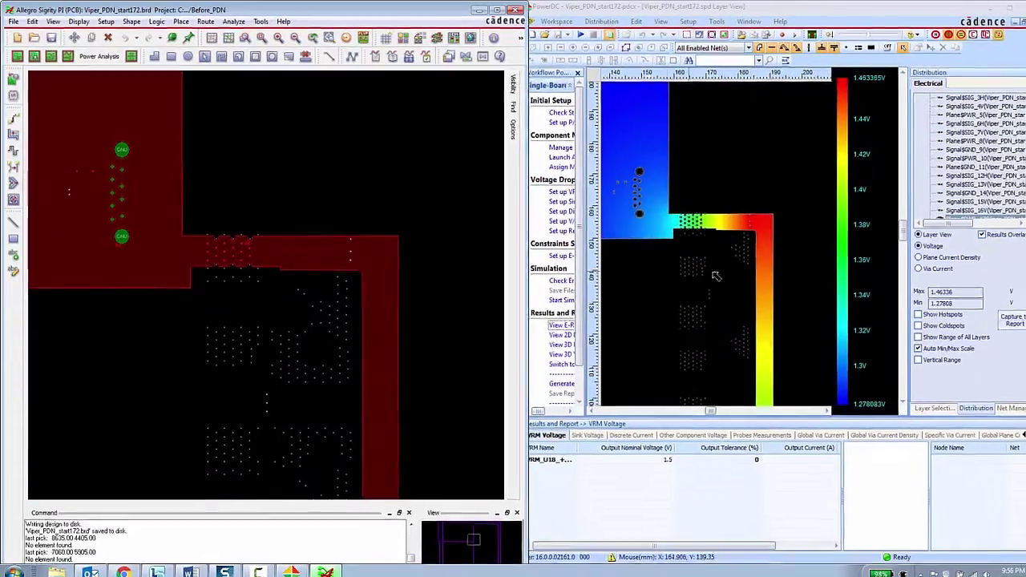
pyautogui.moveTo(763, 264)
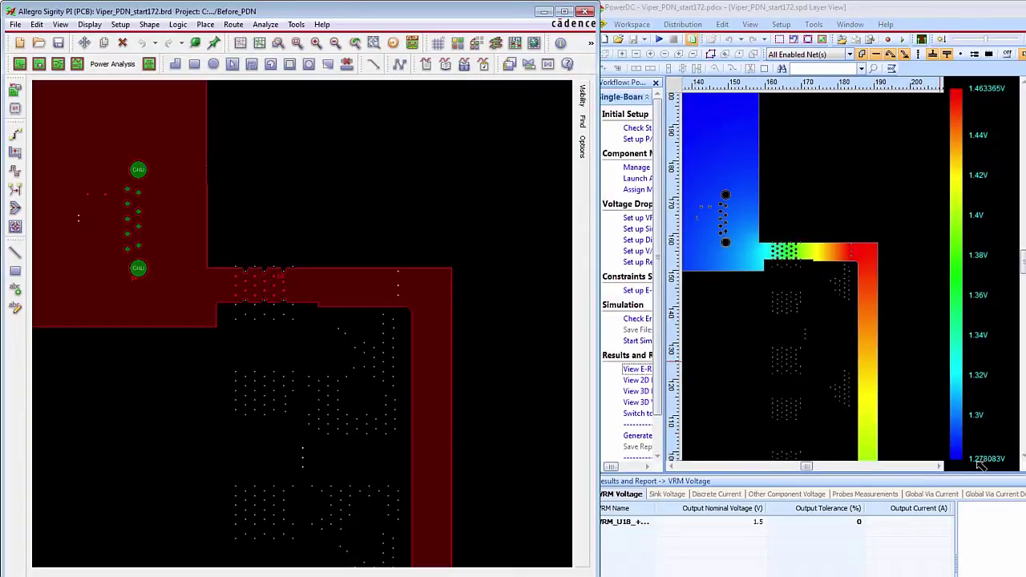
# In PowerDC, view plane current density, then via current with hotspot vias marked.
pyautogui.click(859, 197)
pyautogui.scroll(-5, 859, 197)
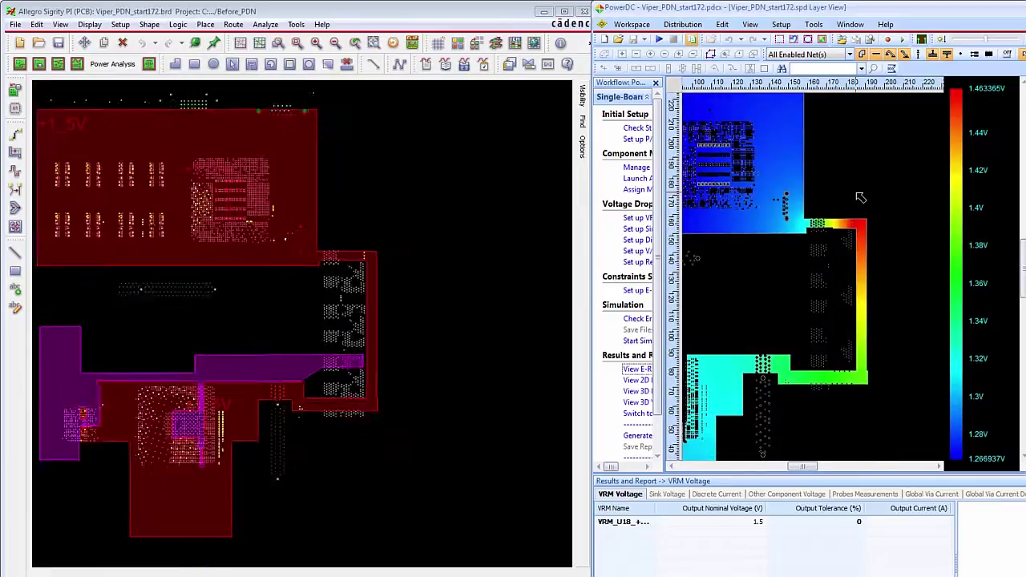
pyautogui.moveTo(785, 256); pyautogui.dragTo(841, 259, button='middle')
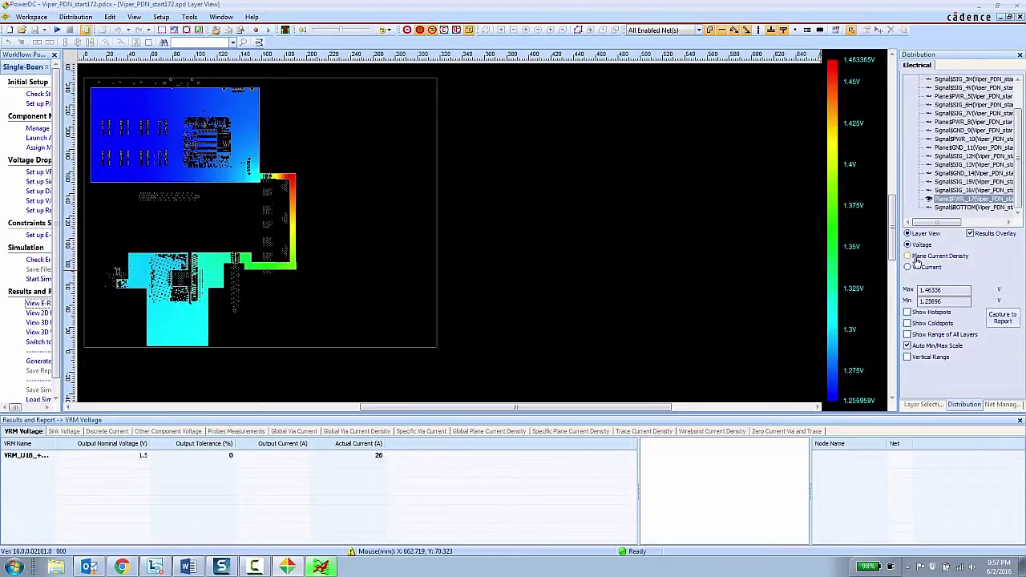
pyautogui.click(915, 259)
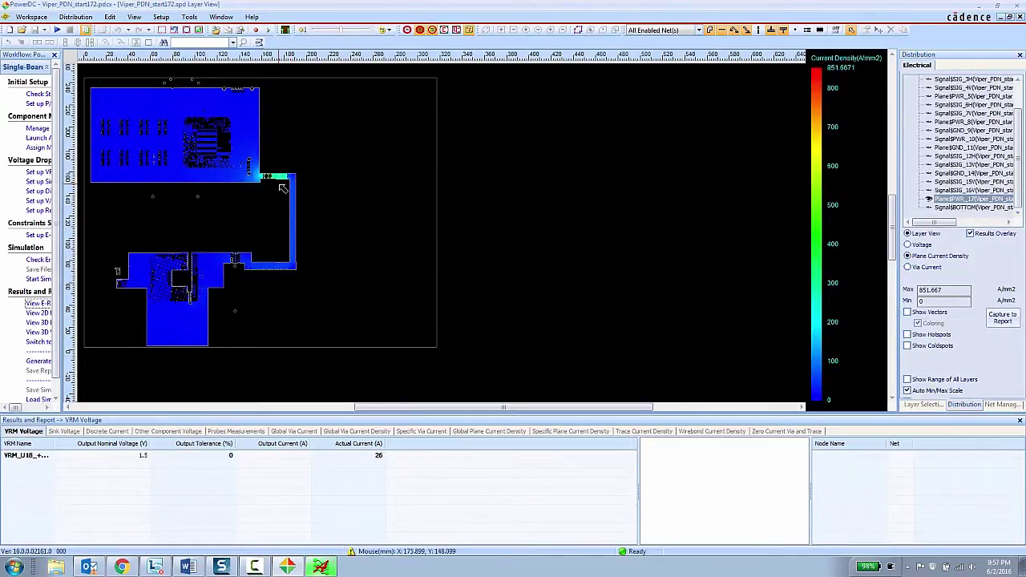
pyautogui.scroll(1, 292, 178)
pyautogui.scroll(2, 291, 179)
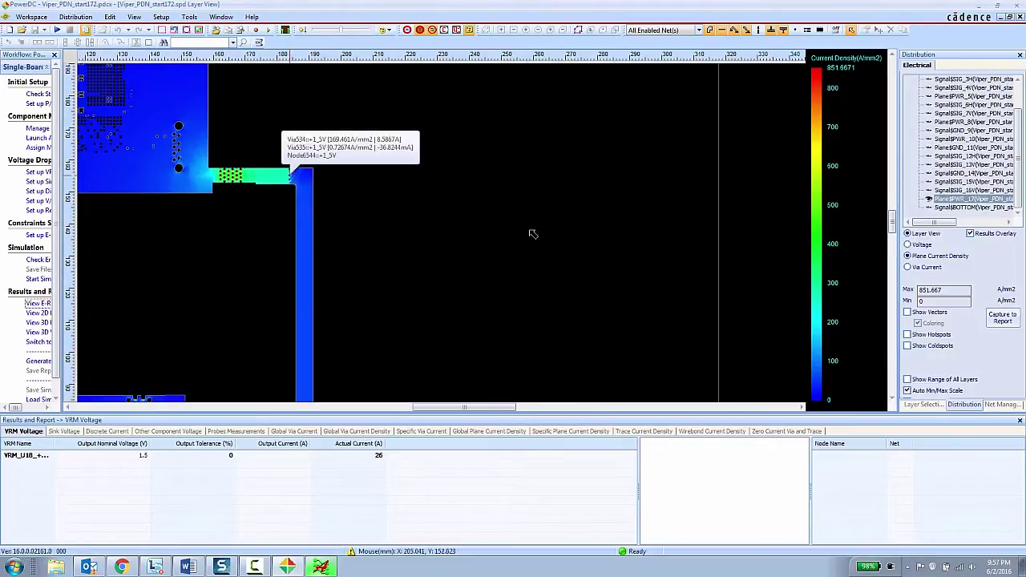
pyautogui.click(913, 267)
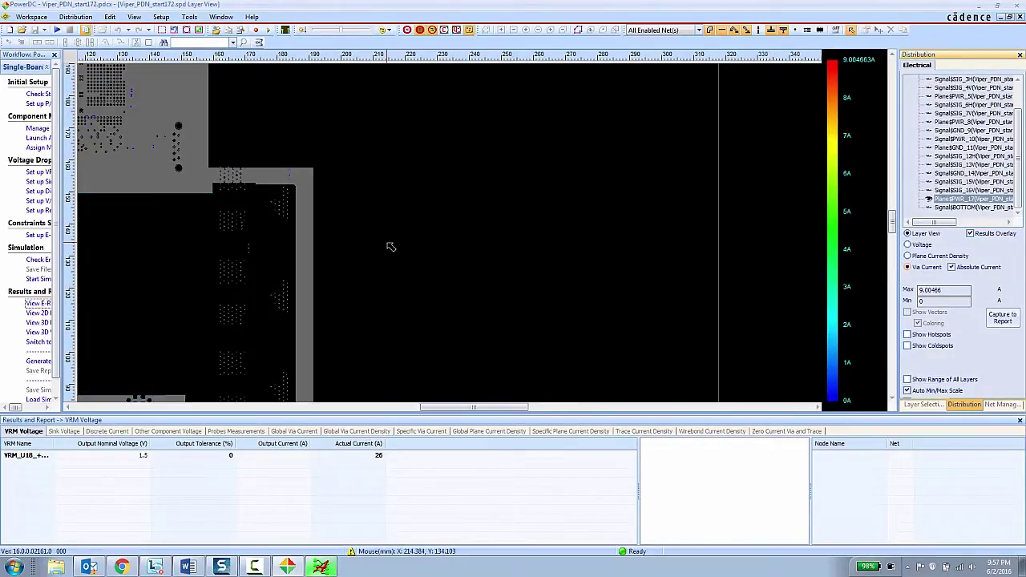
pyautogui.moveTo(390, 246); pyautogui.dragTo(598, 256, button='middle')
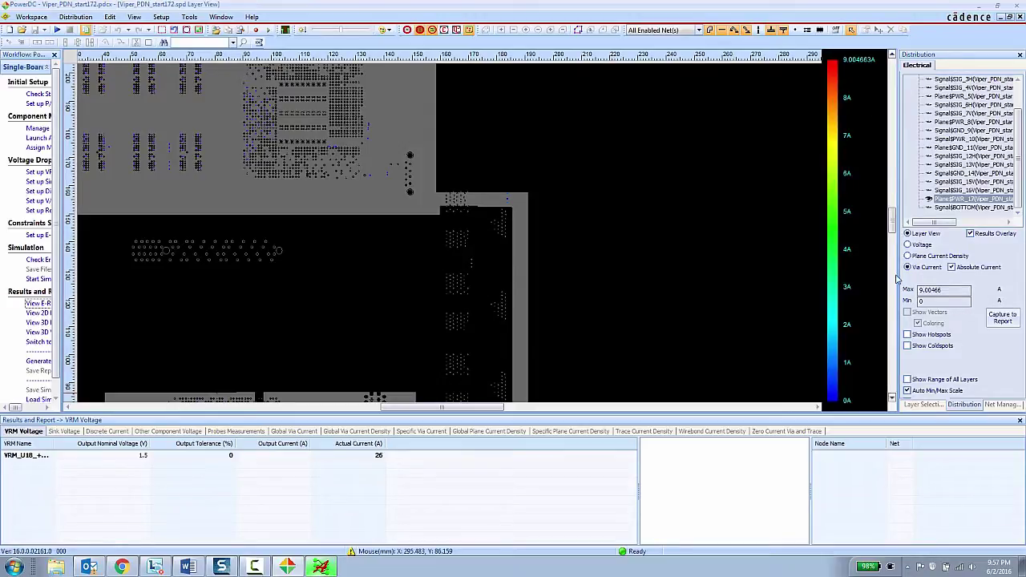
pyautogui.click(908, 334)
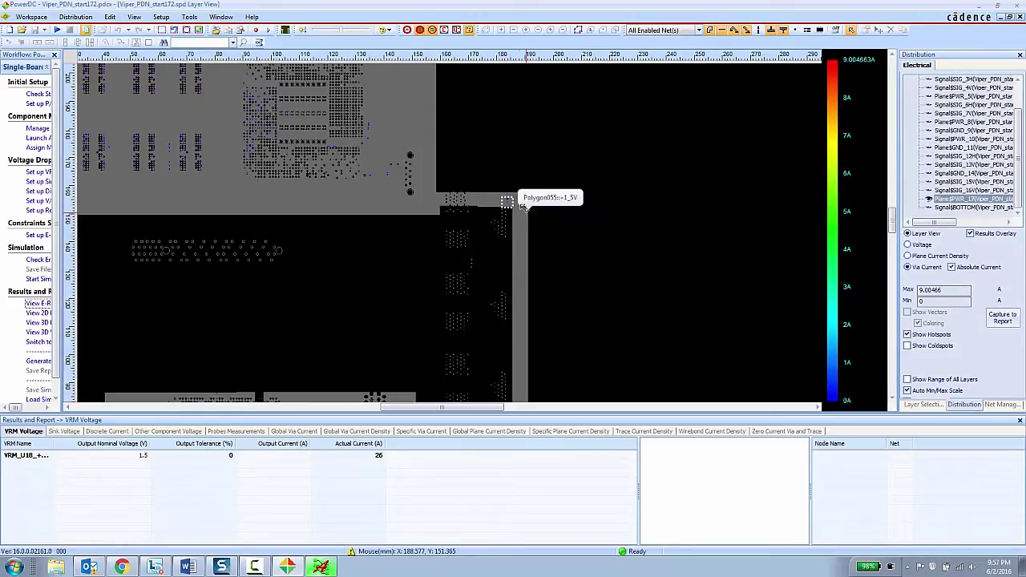
# Zoom to Via542 carrying 9.00466 A, then return to the Allegro board layout.
pyautogui.scroll(5, 509, 203)
pyautogui.scroll(5, 508, 207)
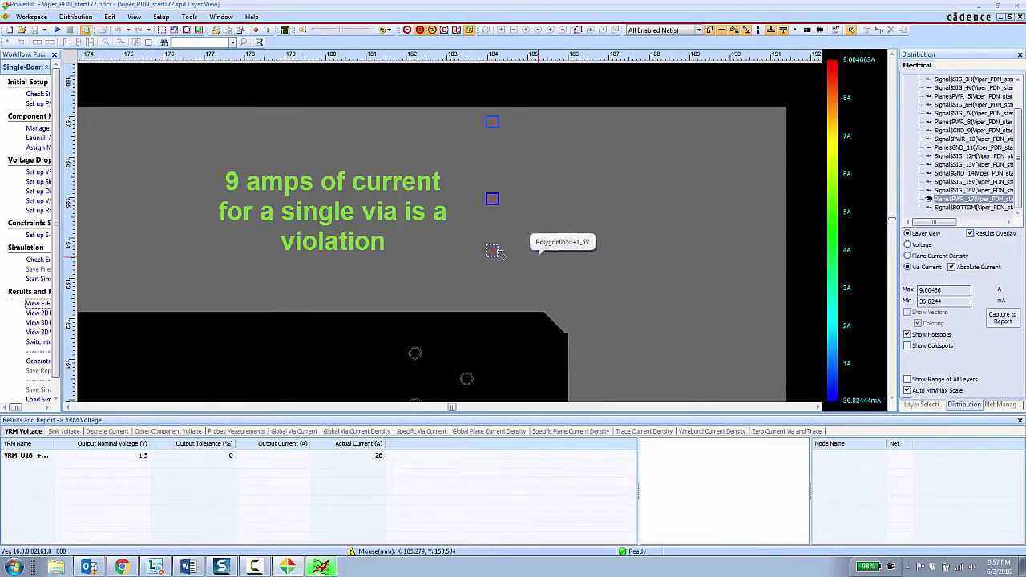
pyautogui.moveTo(493, 251)
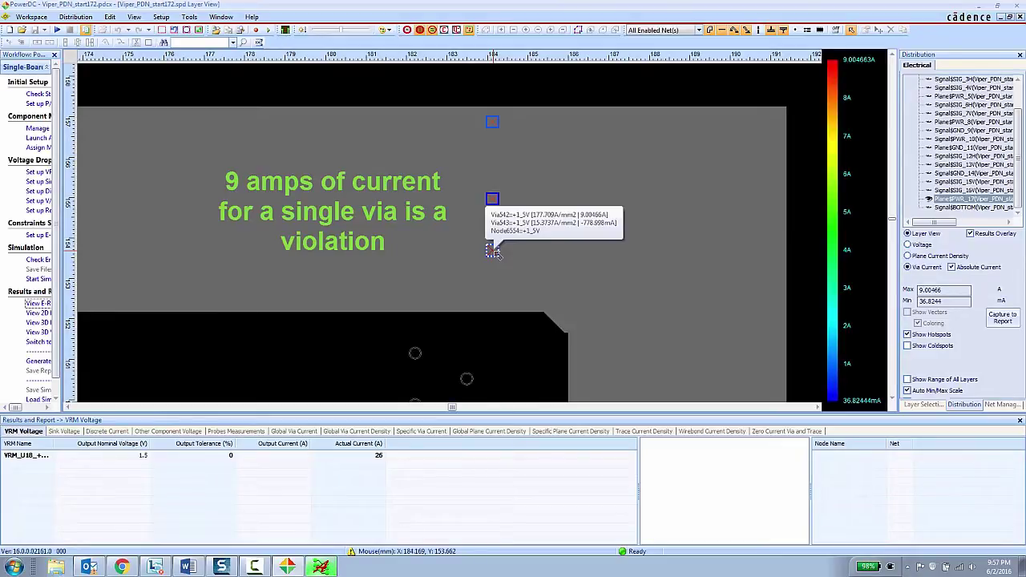
pyautogui.scroll(-8, 494, 252)
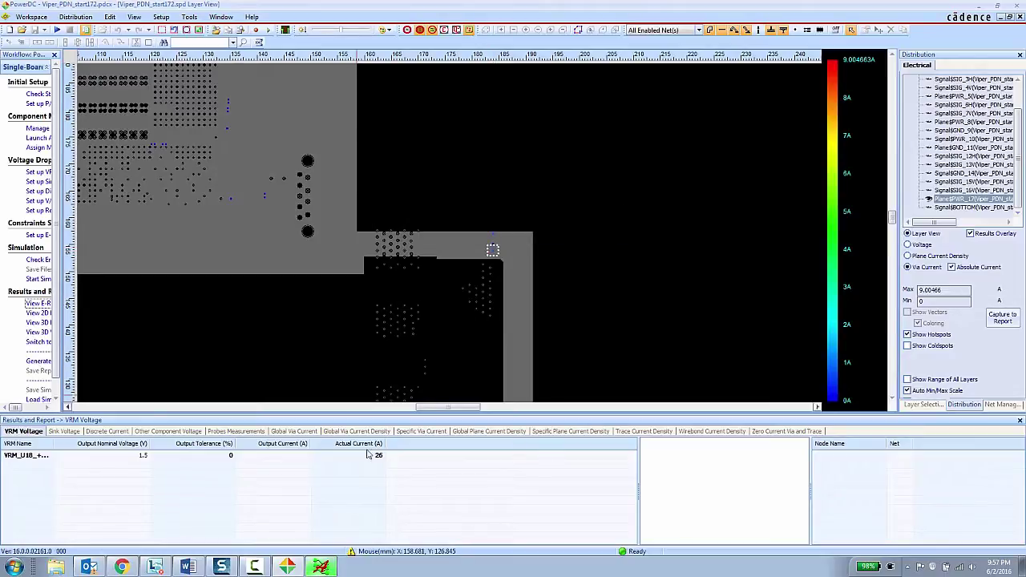
pyautogui.click(320, 567)
pyautogui.scroll(4, 455, 201)
# Open the DC Violation Markers window and move it aside.
pyautogui.scroll(-3, 455, 201)
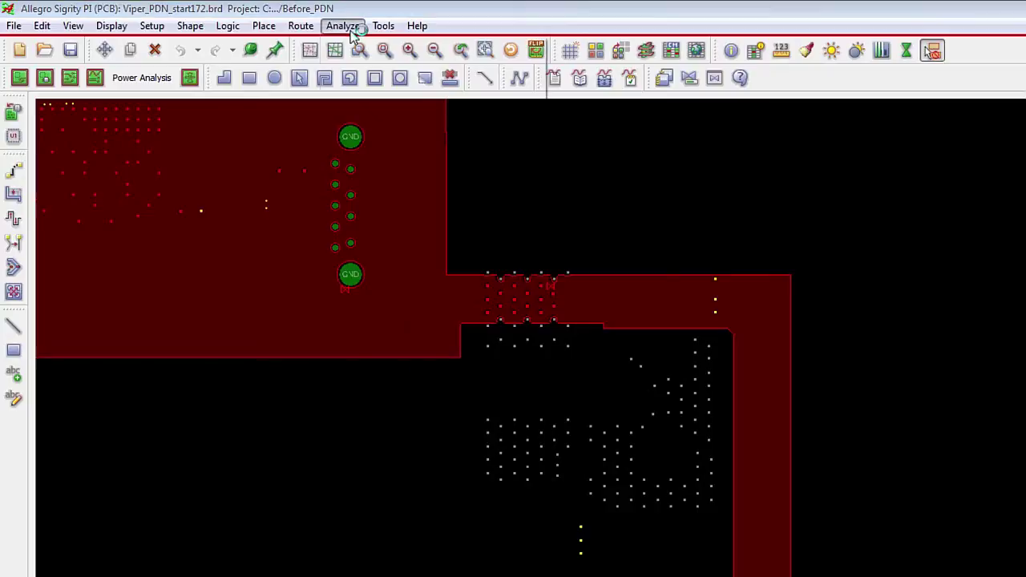
pyautogui.click(343, 26)
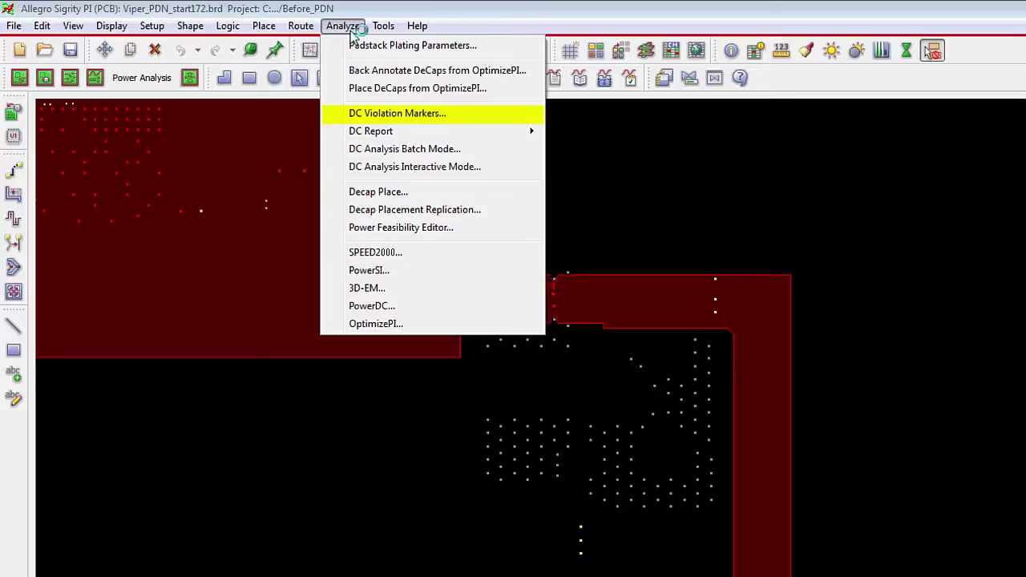
pyautogui.click(373, 113)
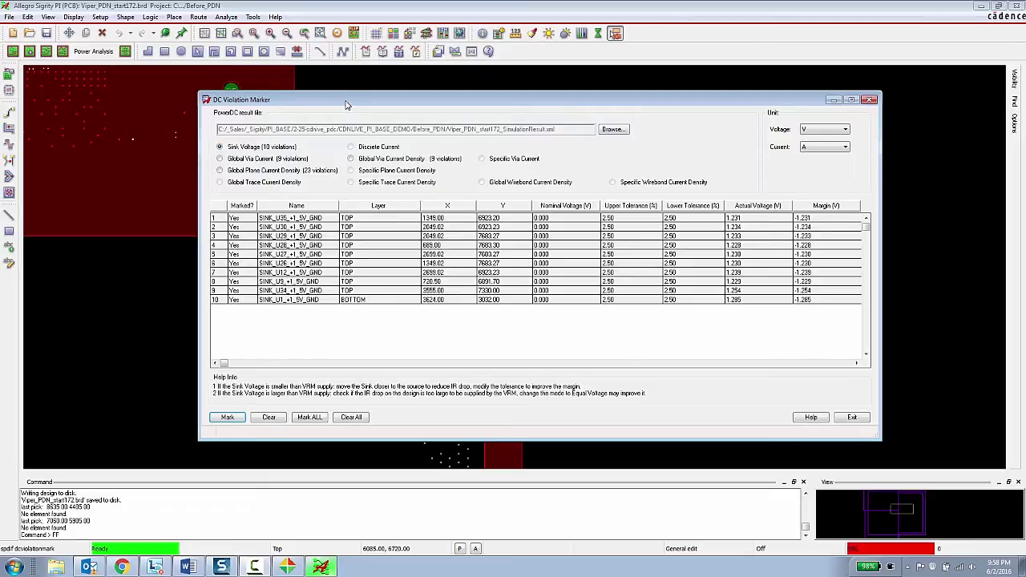
pyautogui.moveTo(346, 105); pyautogui.dragTo(529, 98)
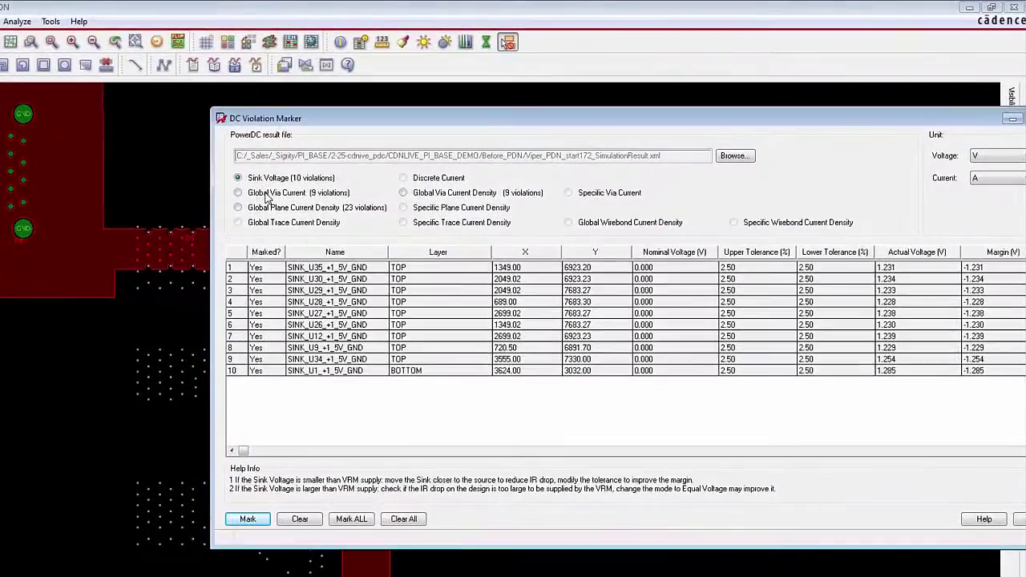
# List the nine Global Via Current violations over 1.179 A and locate Via537 on the board.
pyautogui.click(238, 193)
pyautogui.moveTo(414, 121)
pyautogui.mouseDown()
pyautogui.moveTo(361, 325)
pyautogui.moveTo(377, 273)
pyautogui.mouseUp()
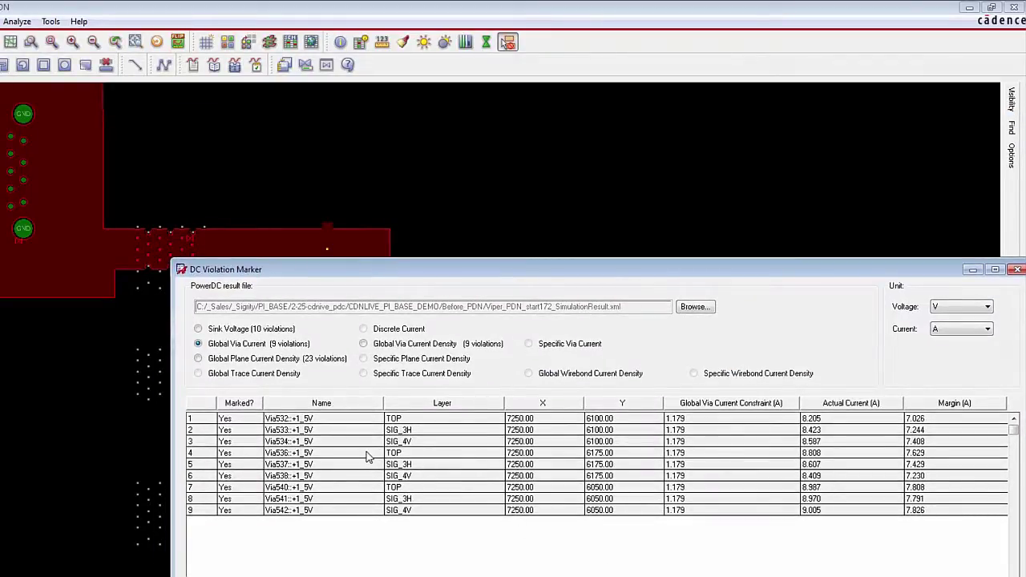
pyautogui.click(249, 460)
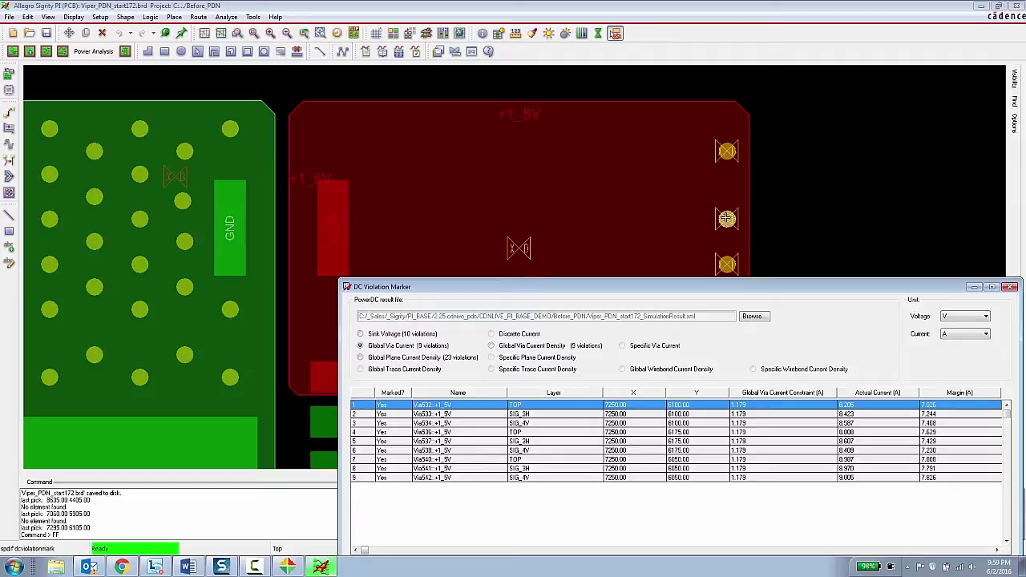
# Copy the existing via as a rectangular 5×5 array at 25 spacing.
pyautogui.scroll(-2, 798, 247)
pyautogui.scroll(4, 798, 246)
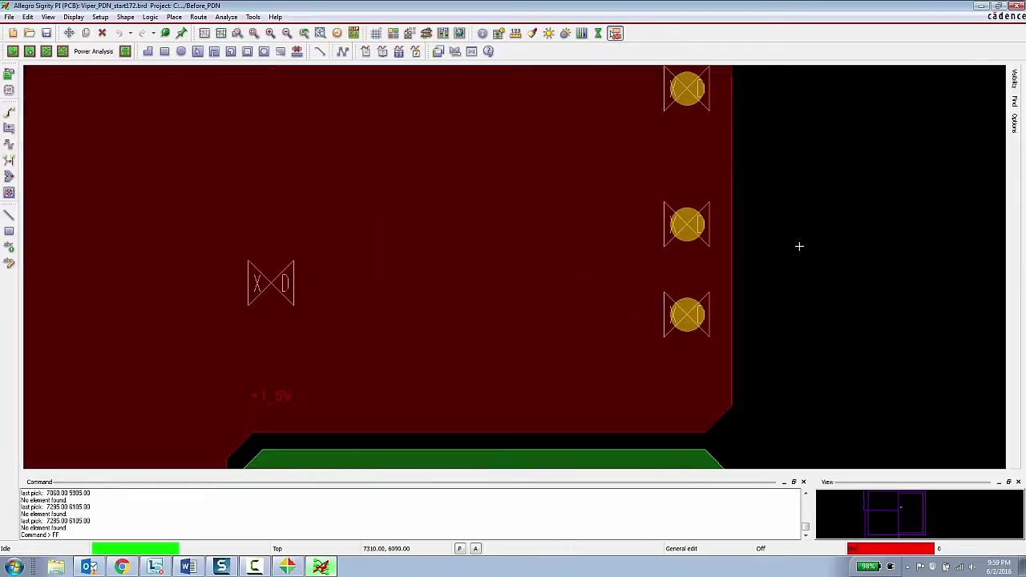
pyautogui.scroll(-4, 798, 246)
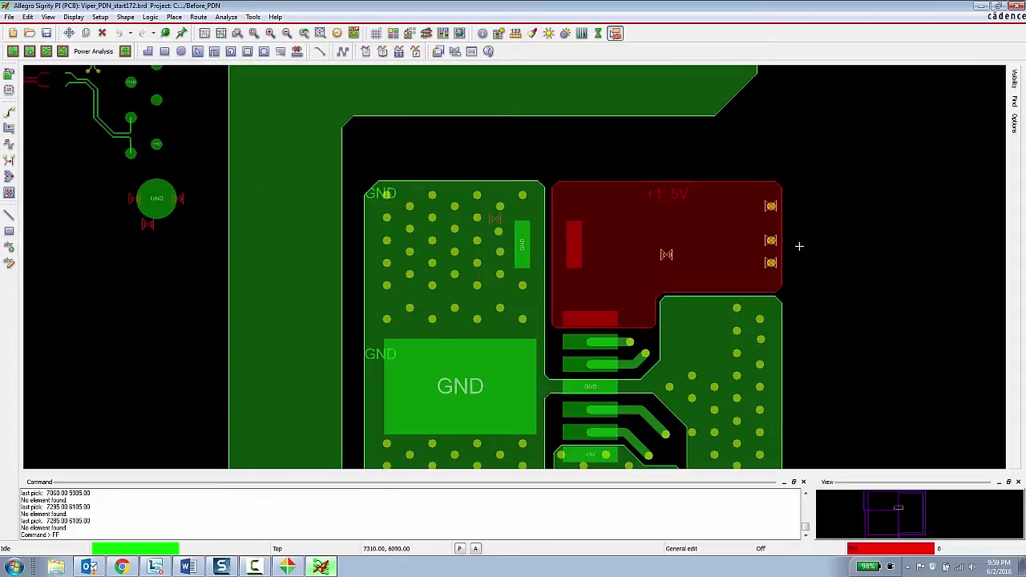
pyautogui.scroll(4, 799, 246)
pyautogui.scroll(-4, 799, 246)
pyautogui.scroll(4, 798, 246)
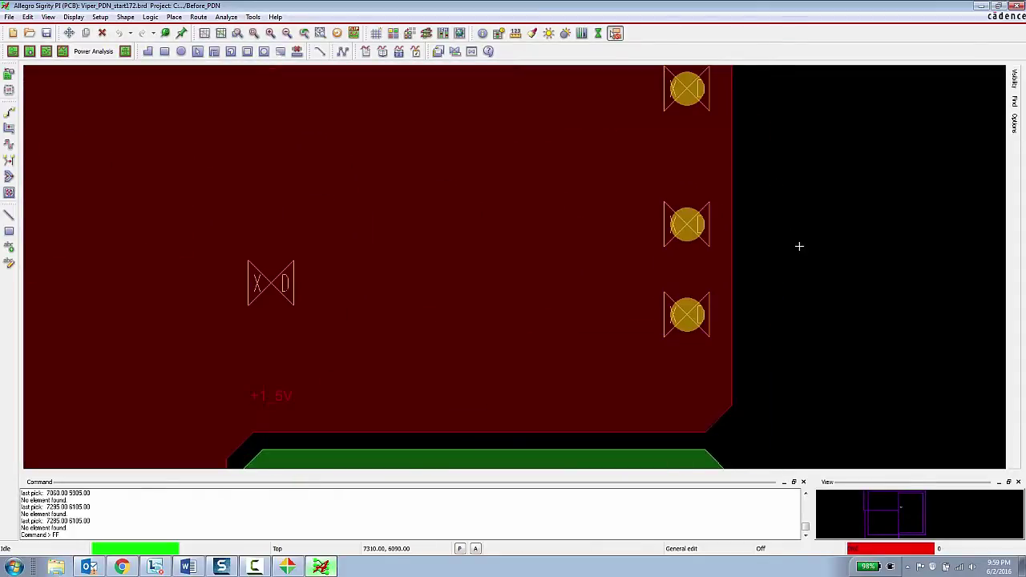
pyautogui.click(28, 20)
pyautogui.click(45, 58)
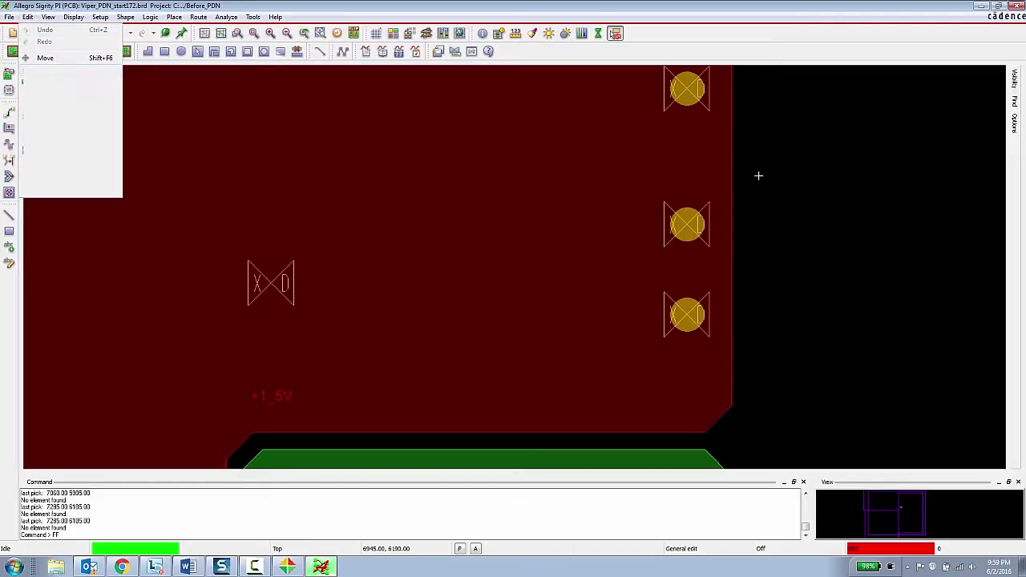
pyautogui.click(687, 89)
pyautogui.scroll(-2, 586, 178)
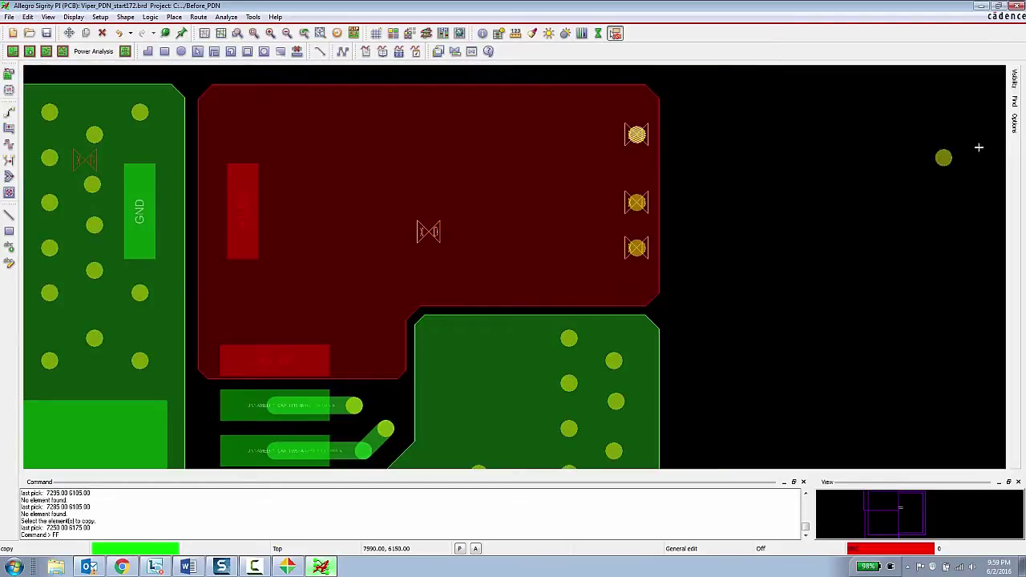
pyautogui.click(1015, 120)
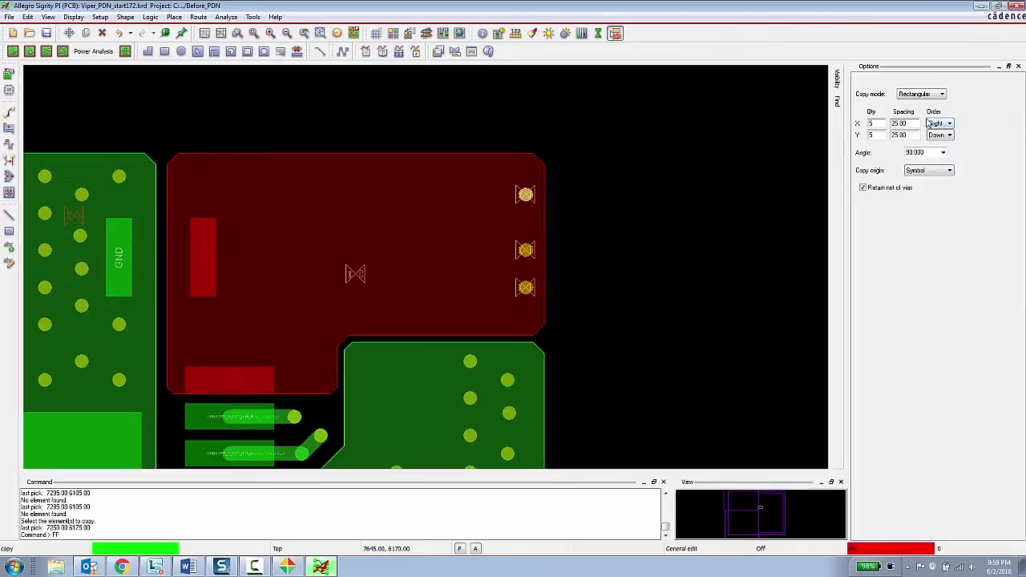
# Place two 5×5 via arrays side by side in the upper +1_5V shape.
pyautogui.click(244, 176)
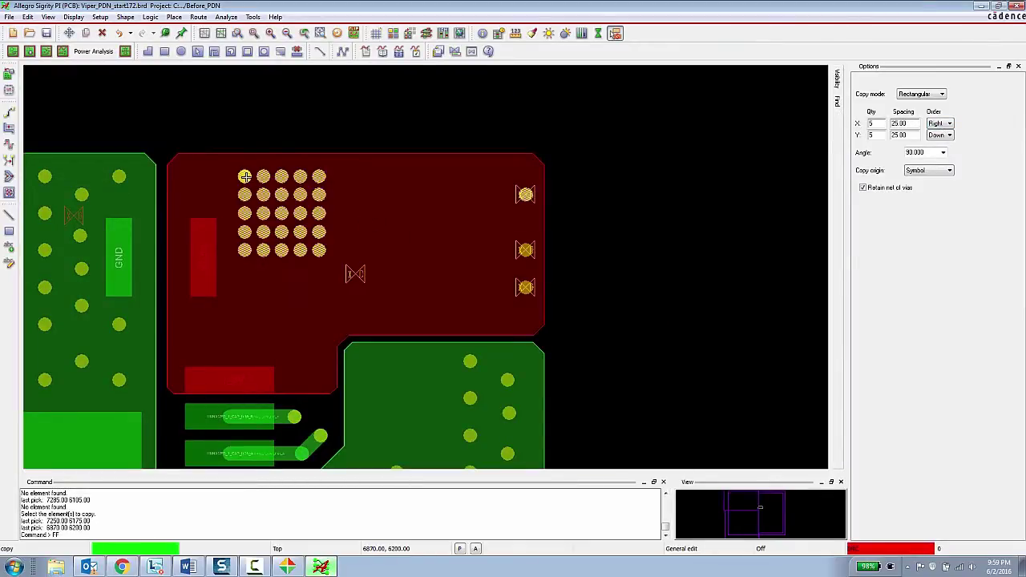
pyautogui.click(350, 181)
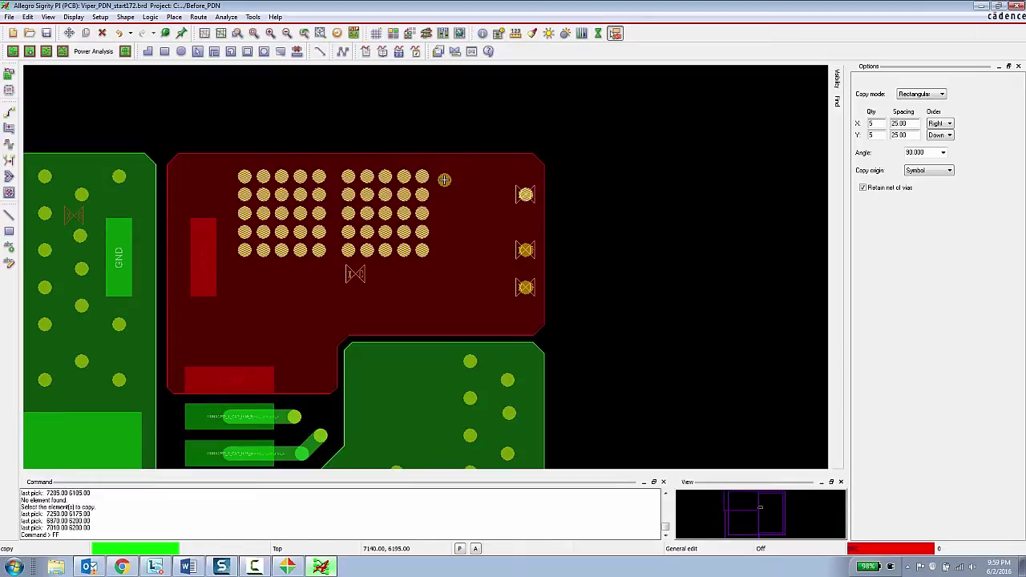
pyautogui.rightClick(676, 196)
pyautogui.click(697, 203)
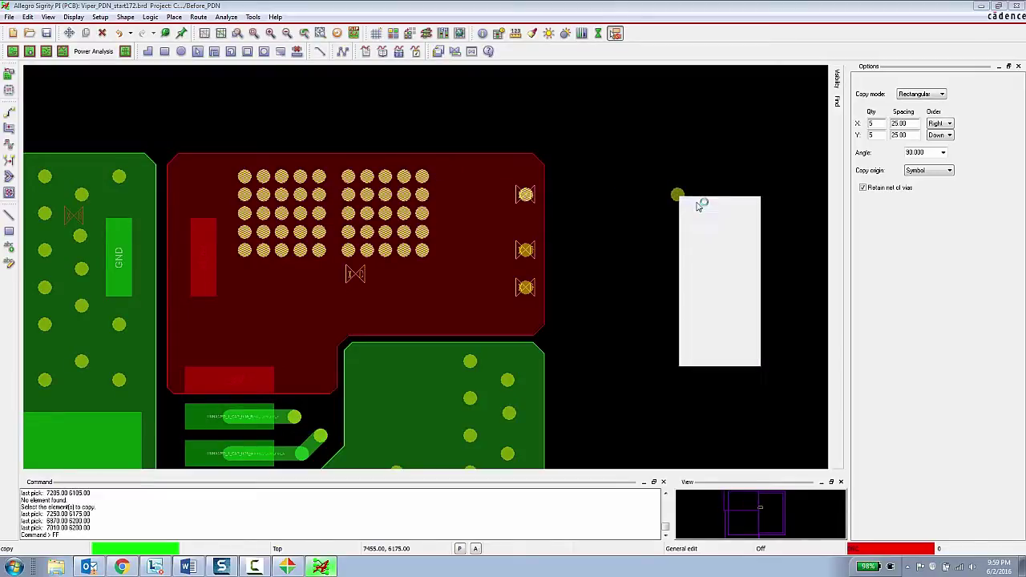
# In PowerDC's Net Manager, show only the +1_5V net's voltage map.
pyautogui.click(287, 567)
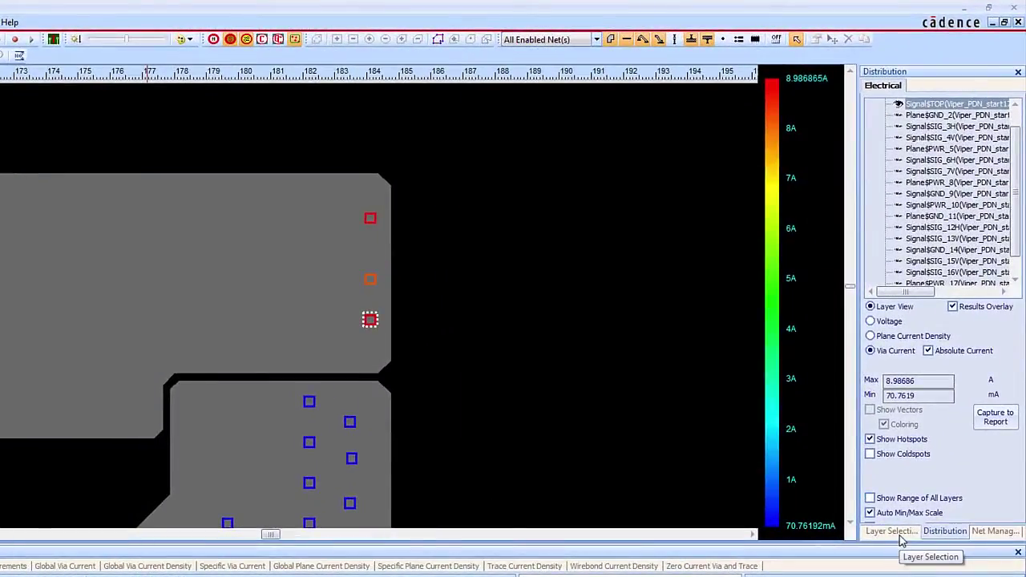
pyautogui.click(925, 405)
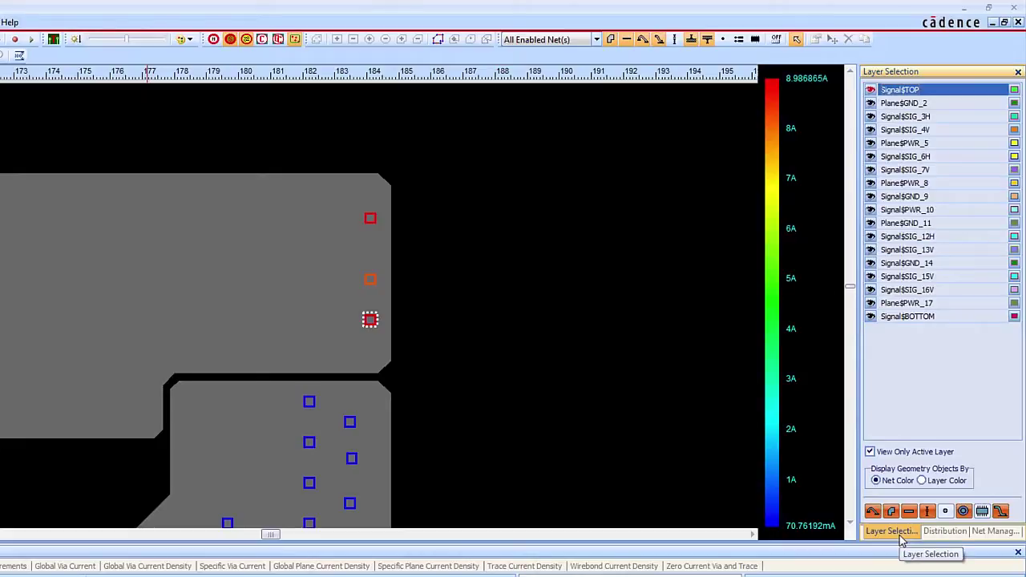
pyautogui.click(998, 533)
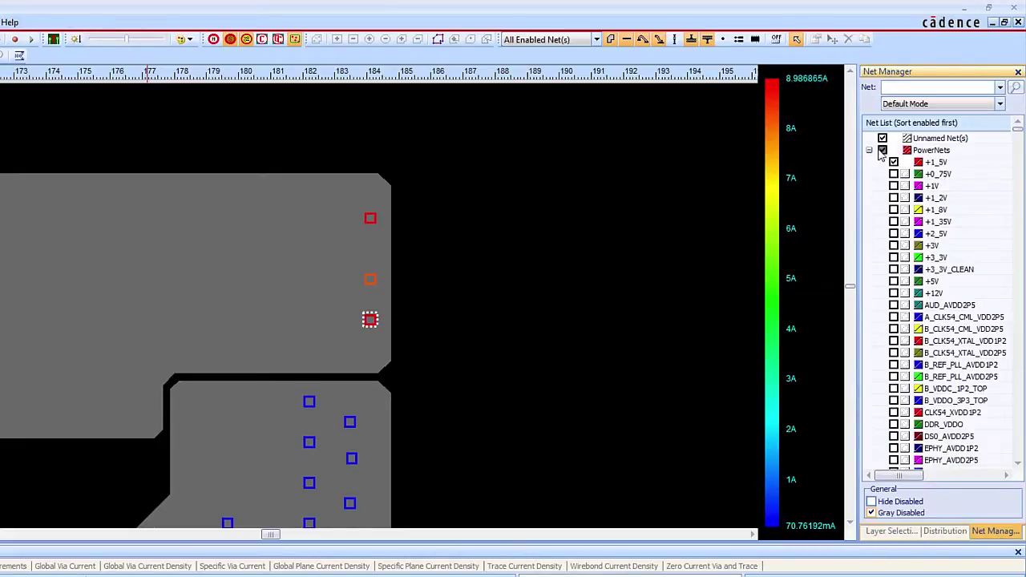
pyautogui.click(937, 163)
pyautogui.rightClick(937, 163)
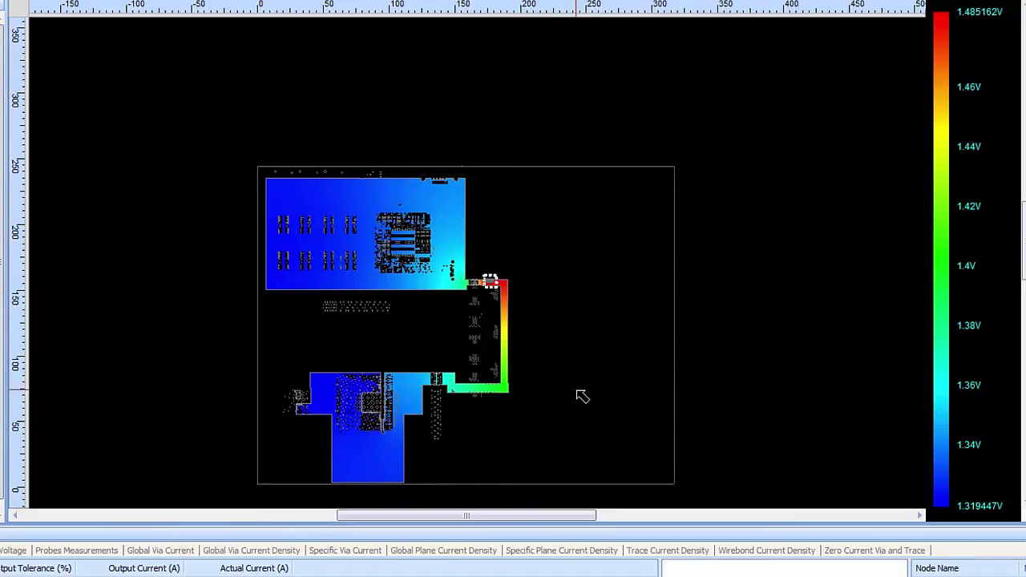
pyautogui.moveTo(451, 273)
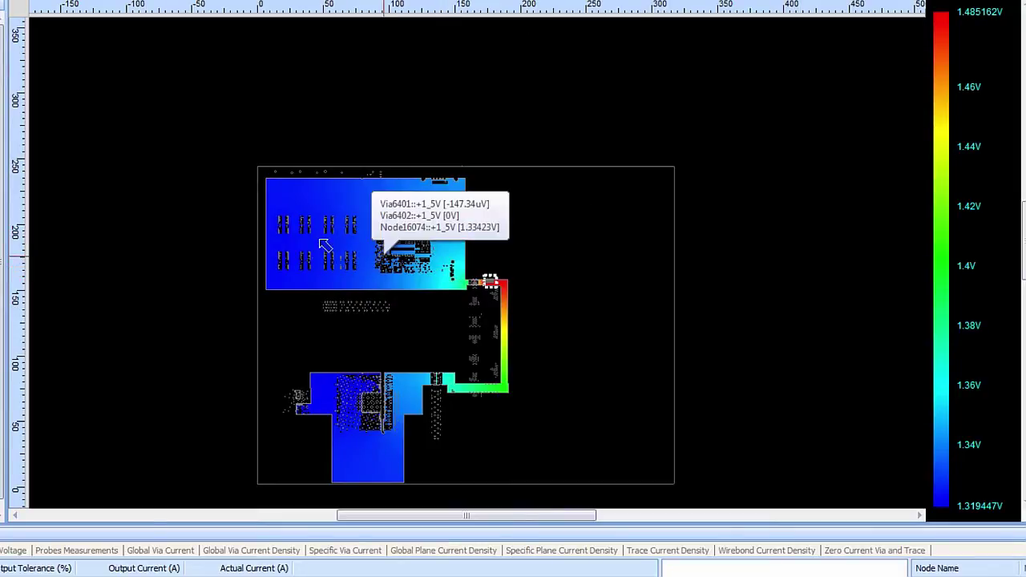
pyautogui.moveTo(298, 244)
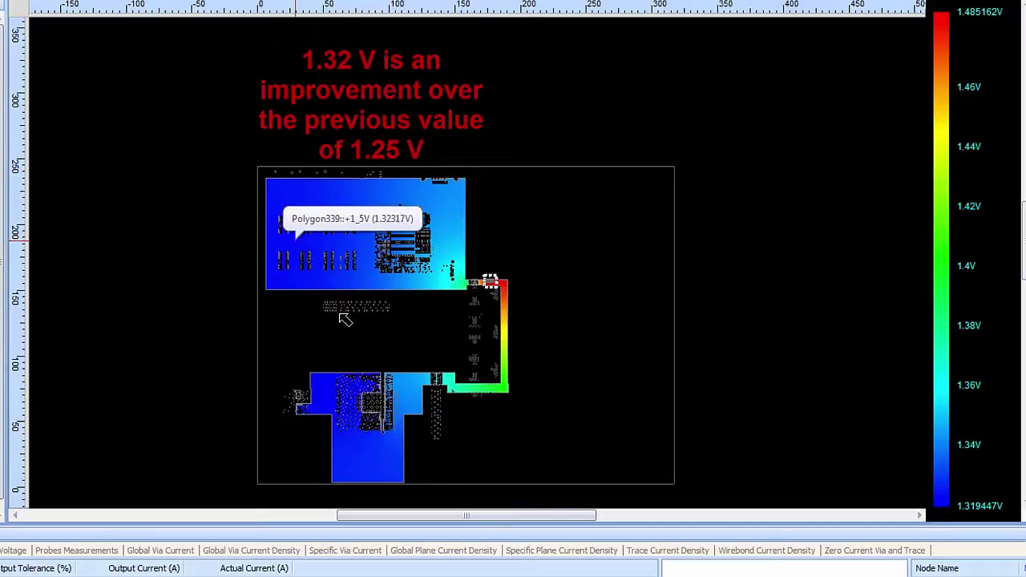
pyautogui.moveTo(338, 388)
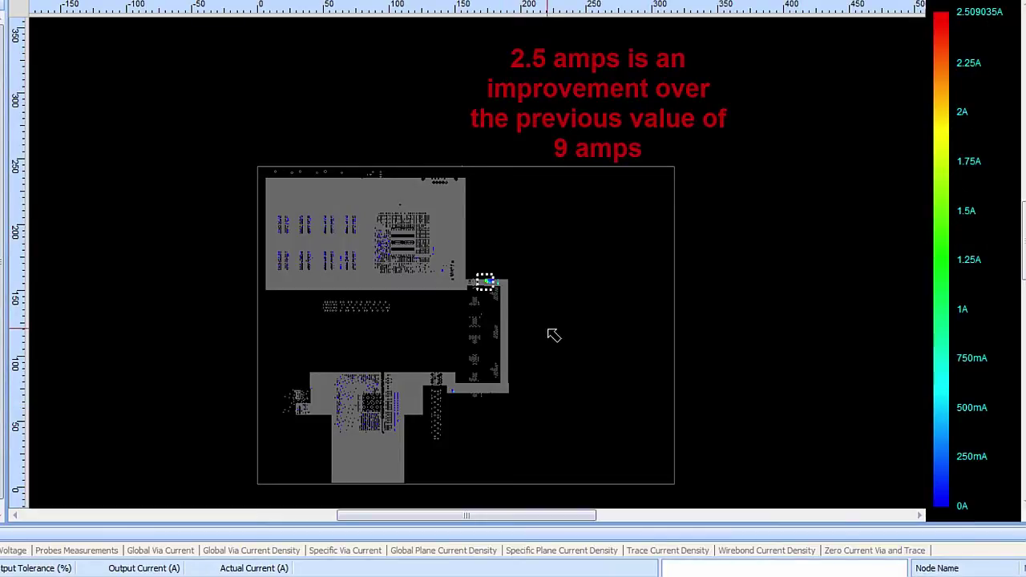
# Zoom into the new via array to read via currents, then zoom back out.
pyautogui.moveTo(495, 282)
pyautogui.scroll(10, 495, 282)
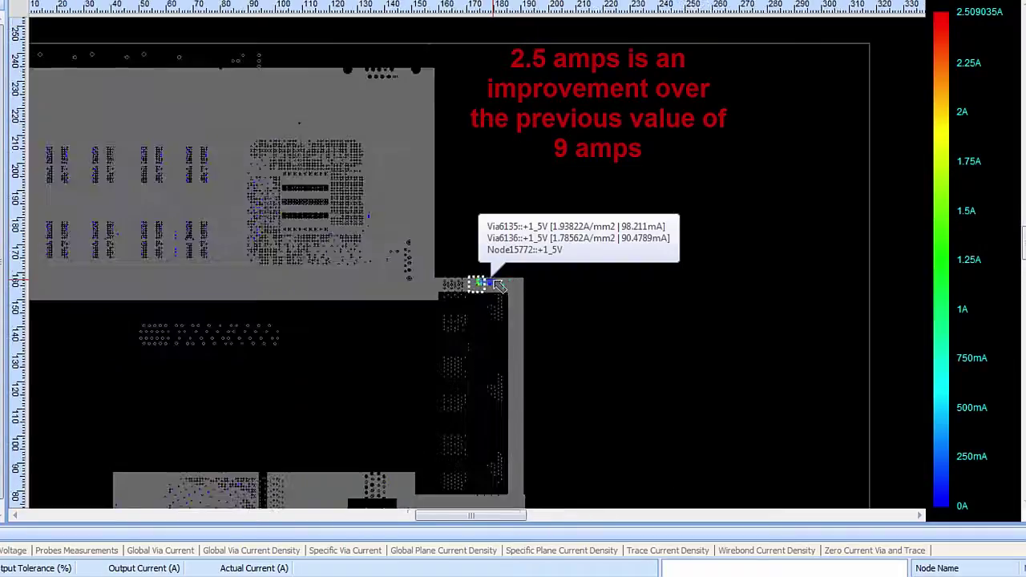
pyautogui.scroll(5, 495, 282)
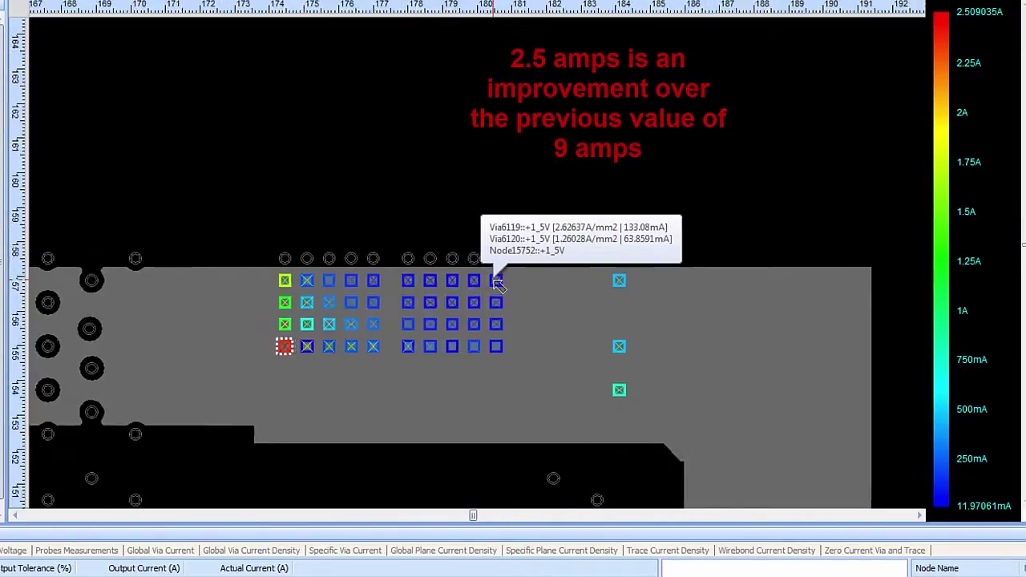
pyautogui.moveTo(239, 365)
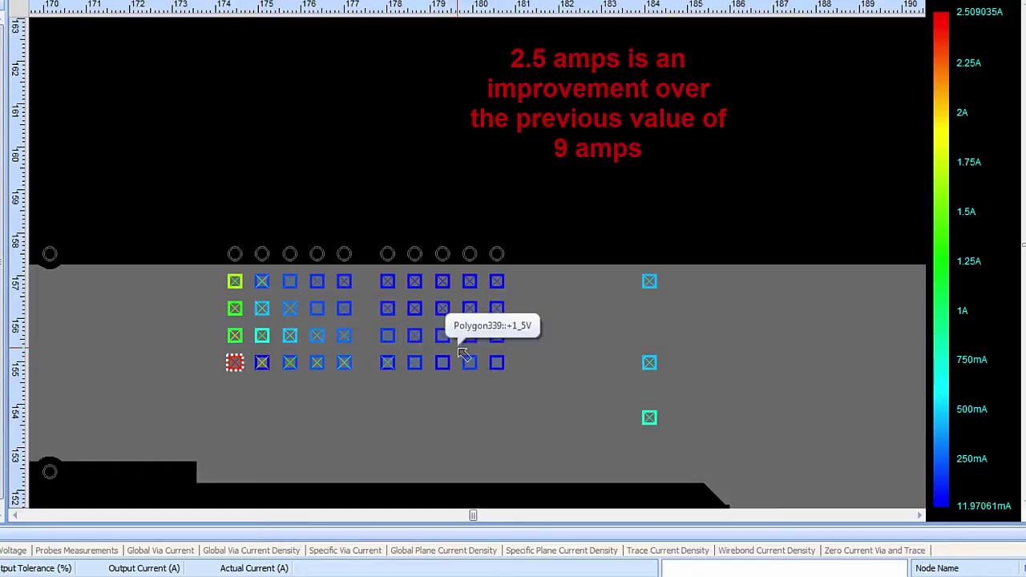
pyautogui.scroll(-6, 463, 353)
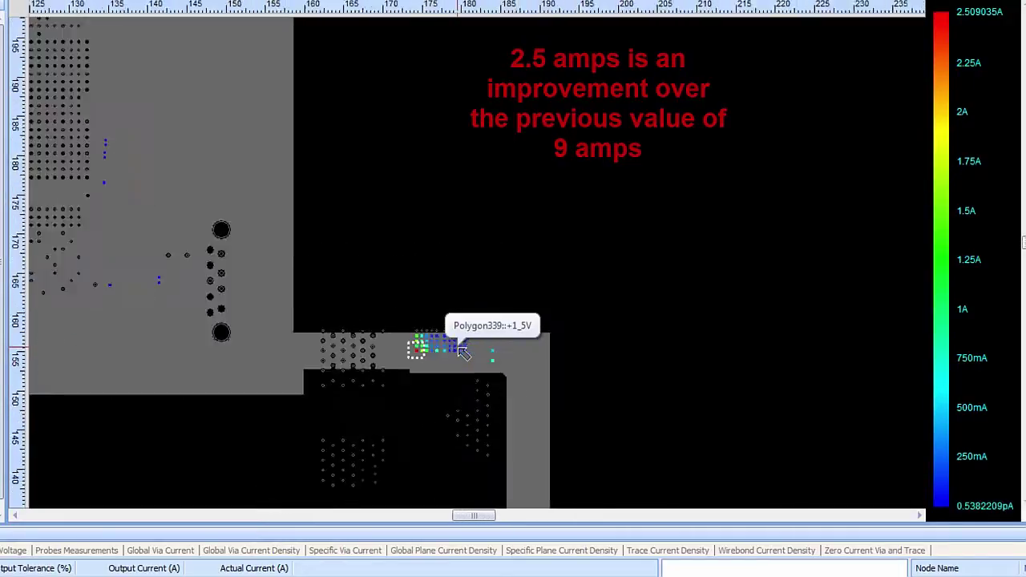
pyautogui.scroll(-3, 623, 280)
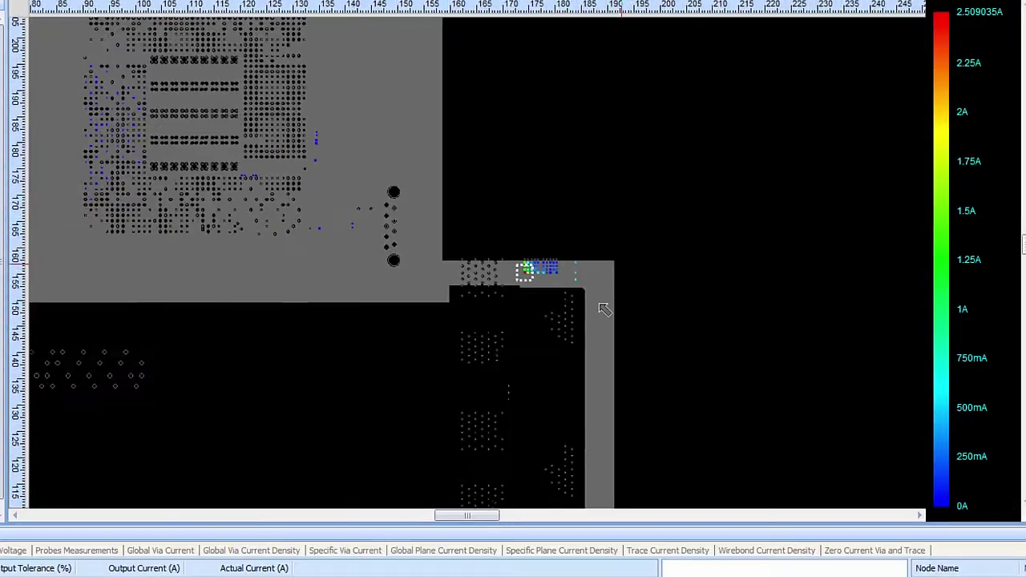
pyautogui.scroll(-1, 605, 309)
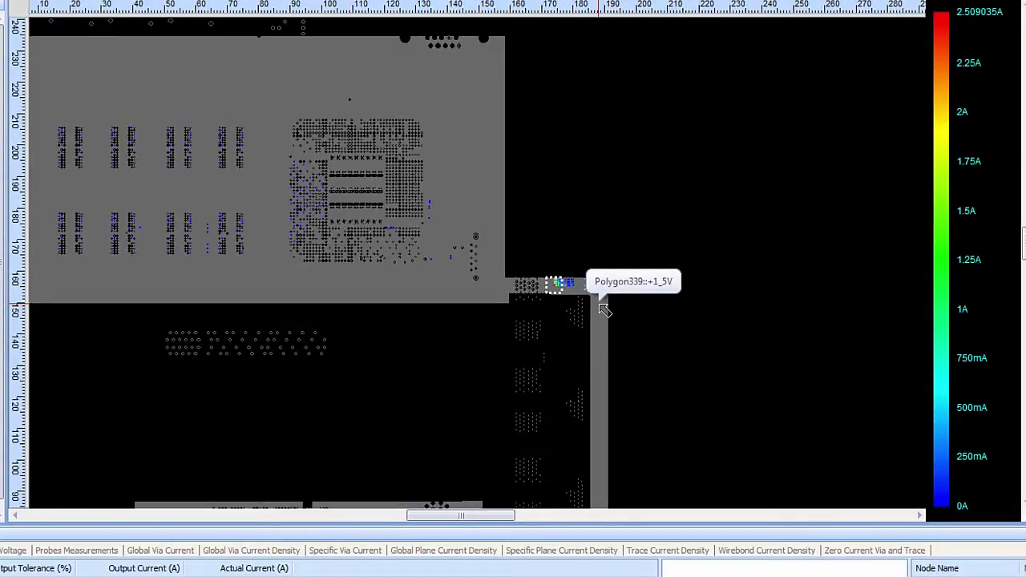
pyautogui.scroll(-1, 605, 309)
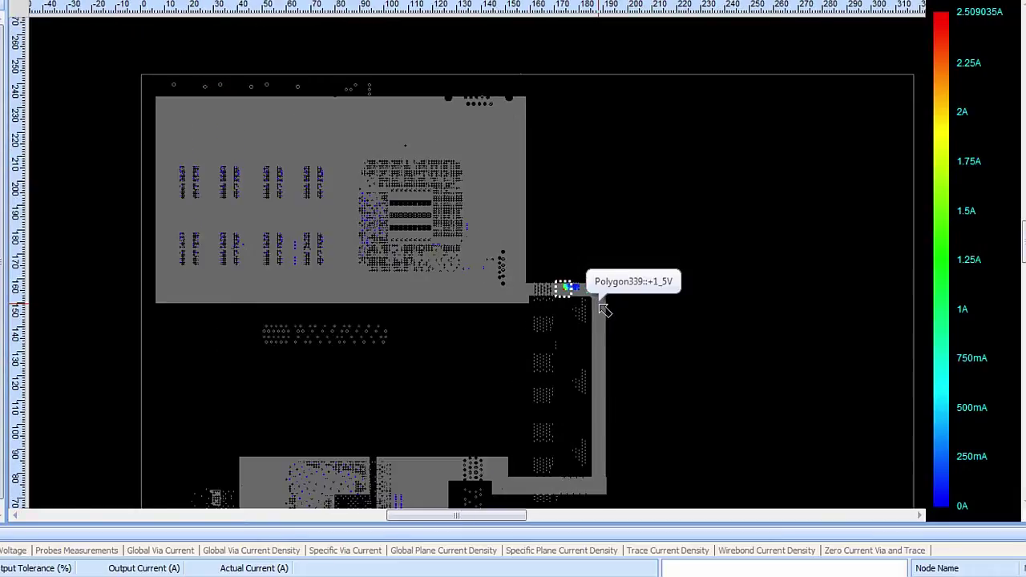
pyautogui.scroll(5, 605, 309)
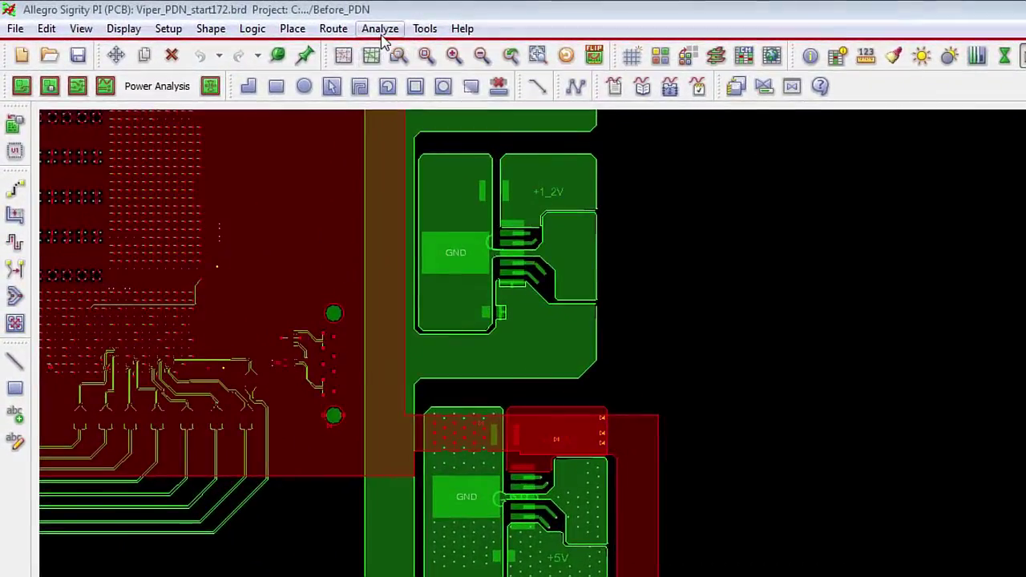
# Open the full DC report Viper_PDN_start172_060216_215109.htm.
pyautogui.click(383, 40)
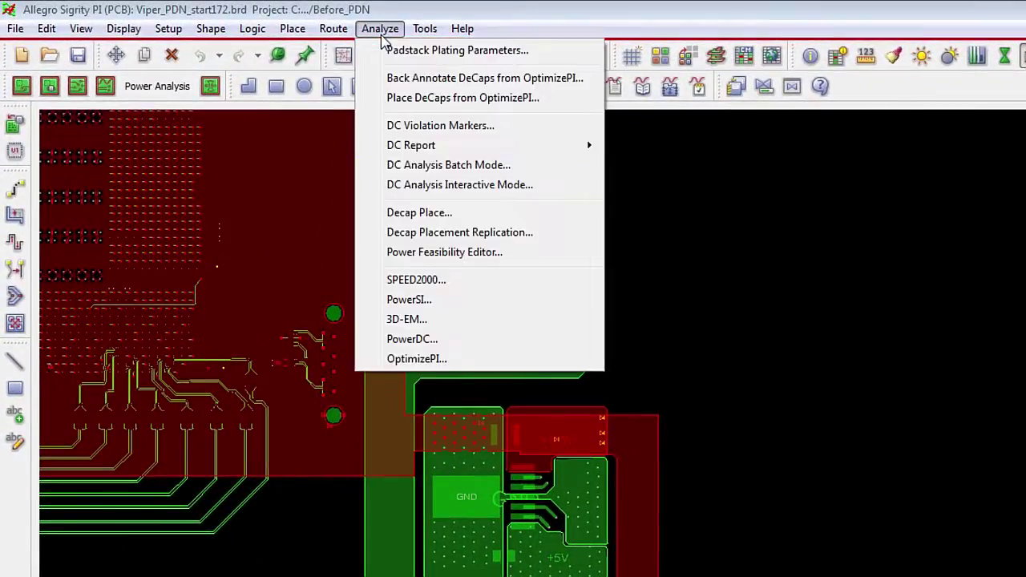
pyautogui.moveTo(503, 152)
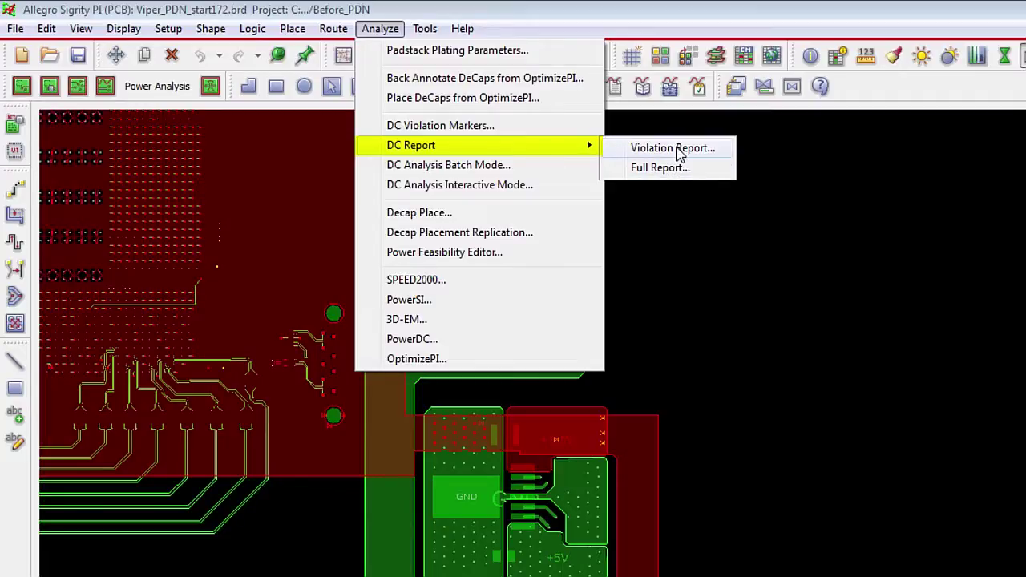
pyautogui.click(671, 169)
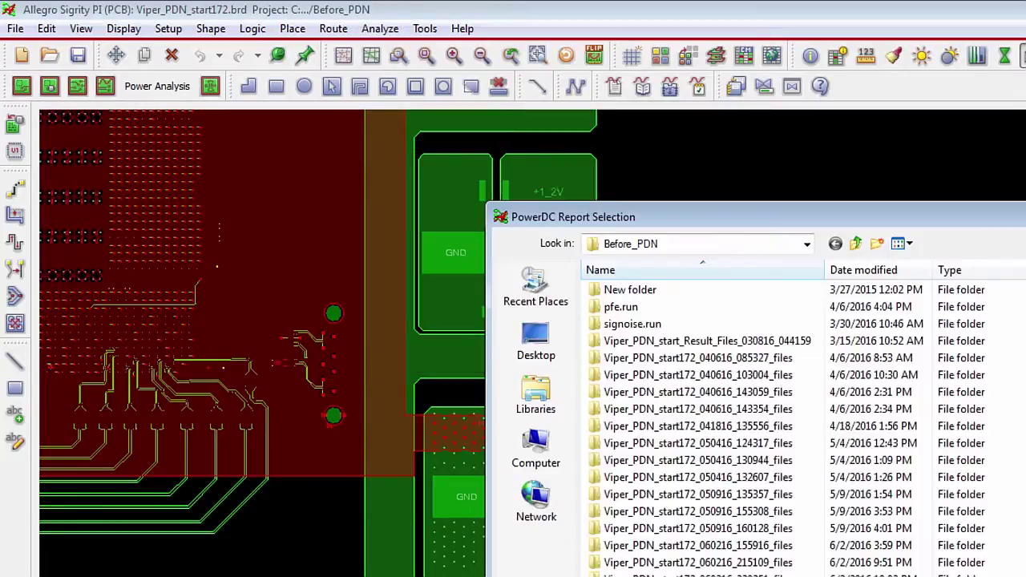
pyautogui.scroll(-10, 697, 425)
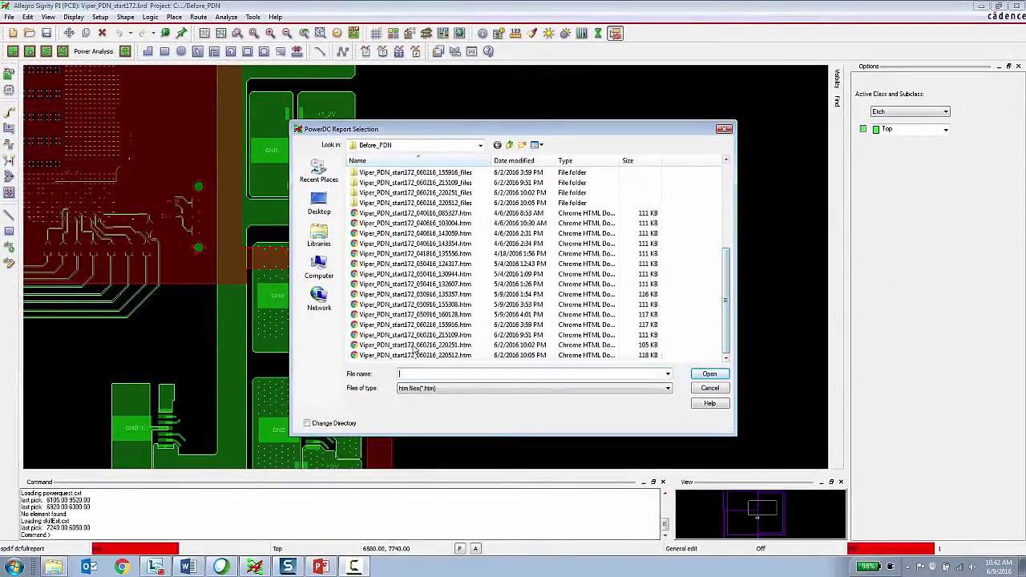
pyautogui.doubleClick(408, 340)
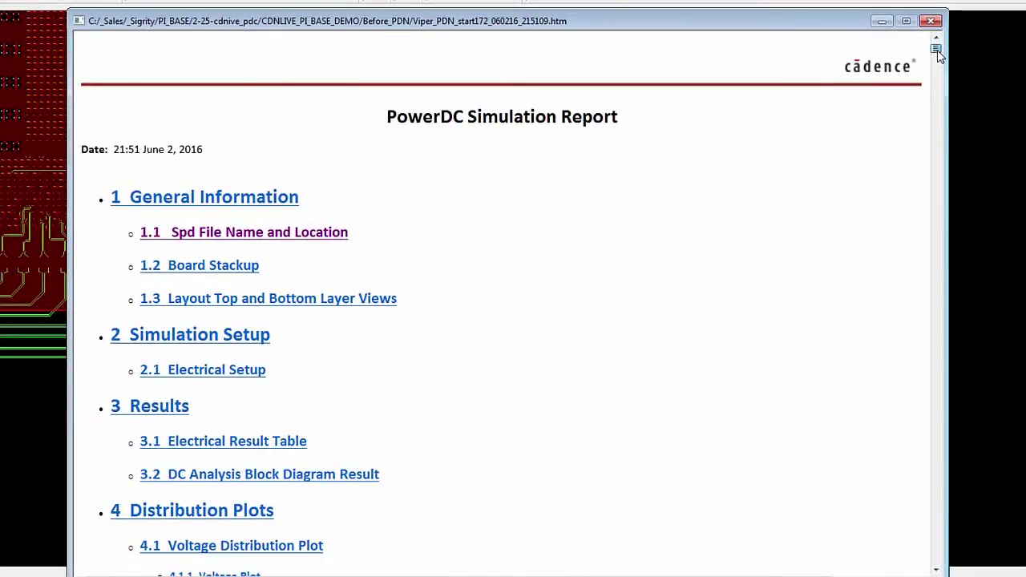
# Scroll the report to the 5.1 Via violation table and move the browser beside the layout.
pyautogui.moveTo(937, 50); pyautogui.dragTo(938, 550)
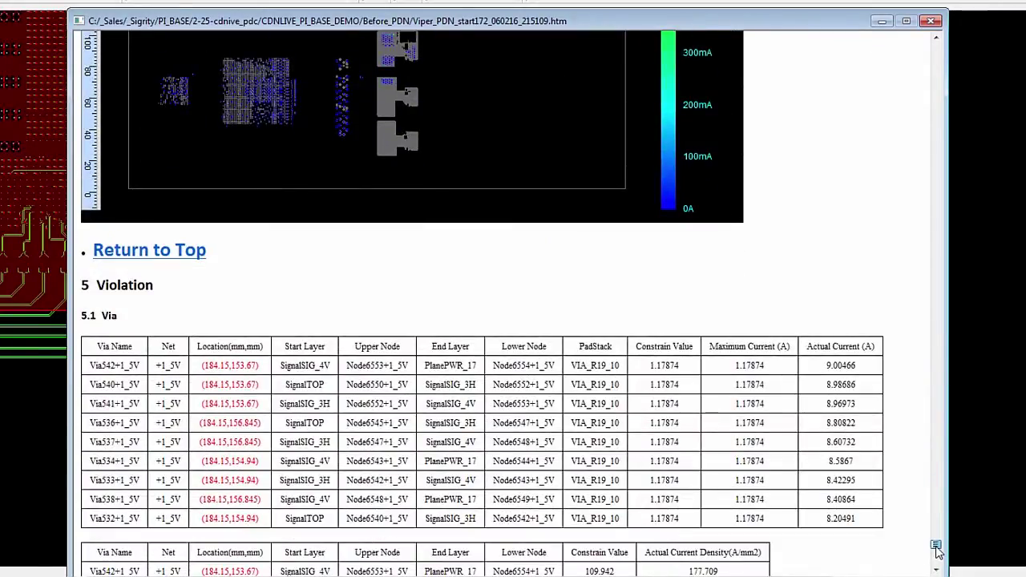
pyautogui.moveTo(461, 24); pyautogui.dragTo(868, 23)
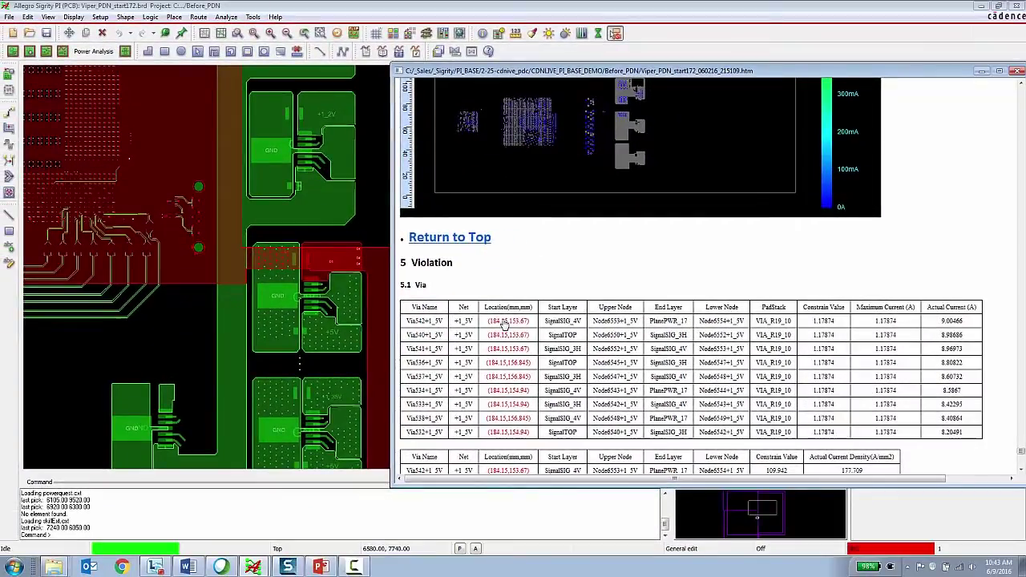
# Cross-probe the violating vias, including Via540, Via534 and Via538, on the layout.
pyautogui.click(505, 322)
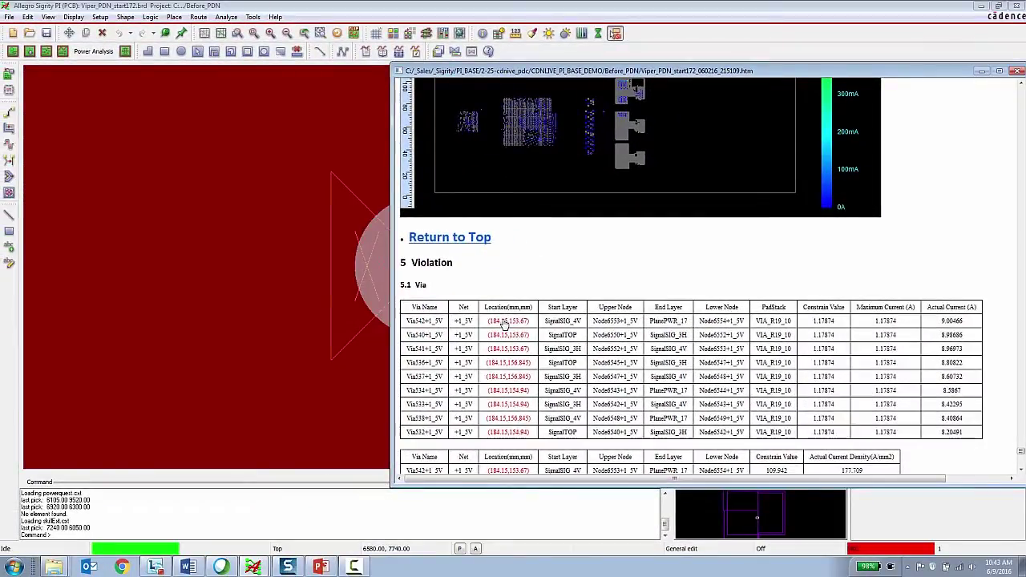
pyautogui.click(504, 335)
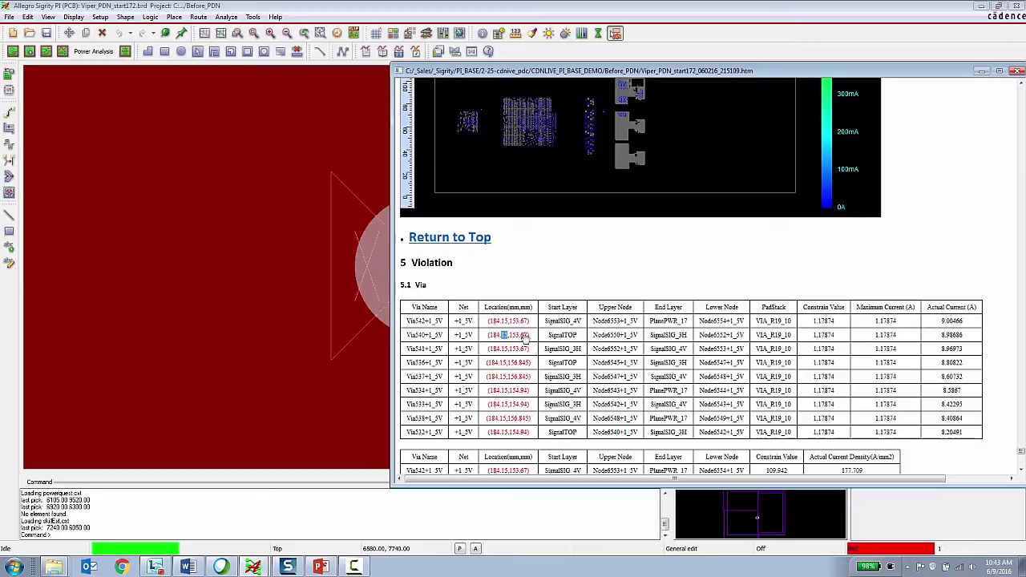
pyautogui.click(513, 392)
pyautogui.scroll(-4, 513, 392)
pyautogui.click(510, 272)
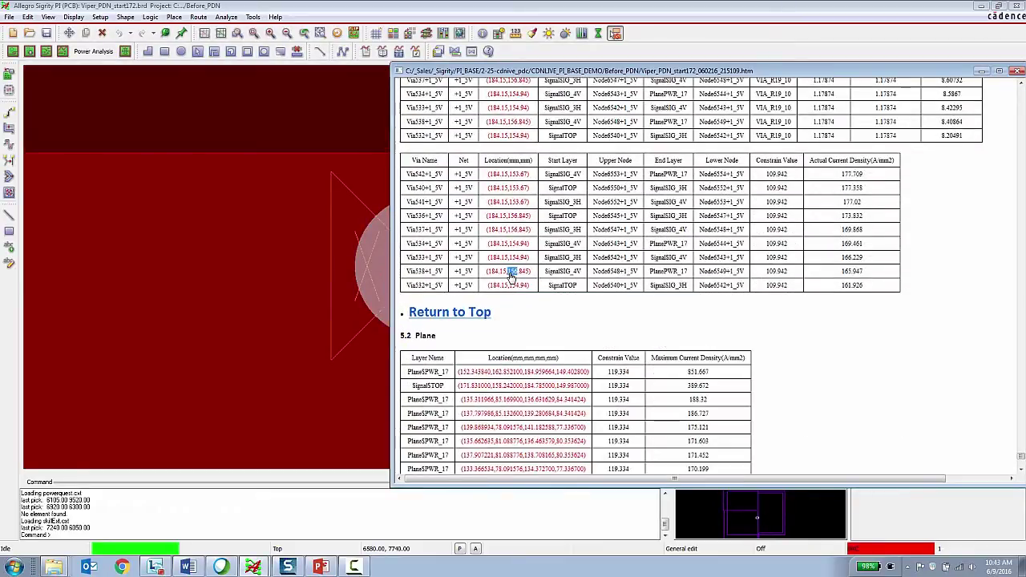